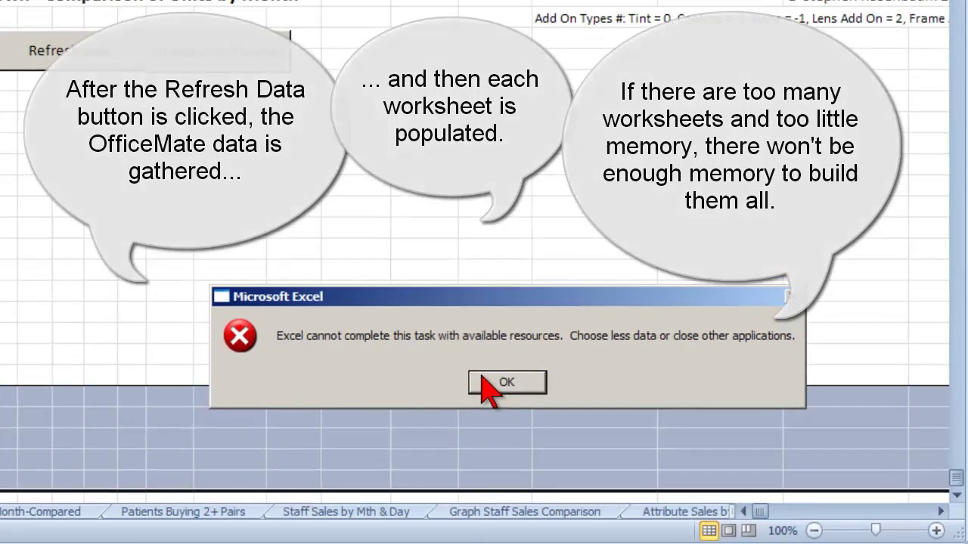
Dismiss the insufficient-resources error and close the 155 DS Sales by Dispenser workbook
left_click(484, 375)
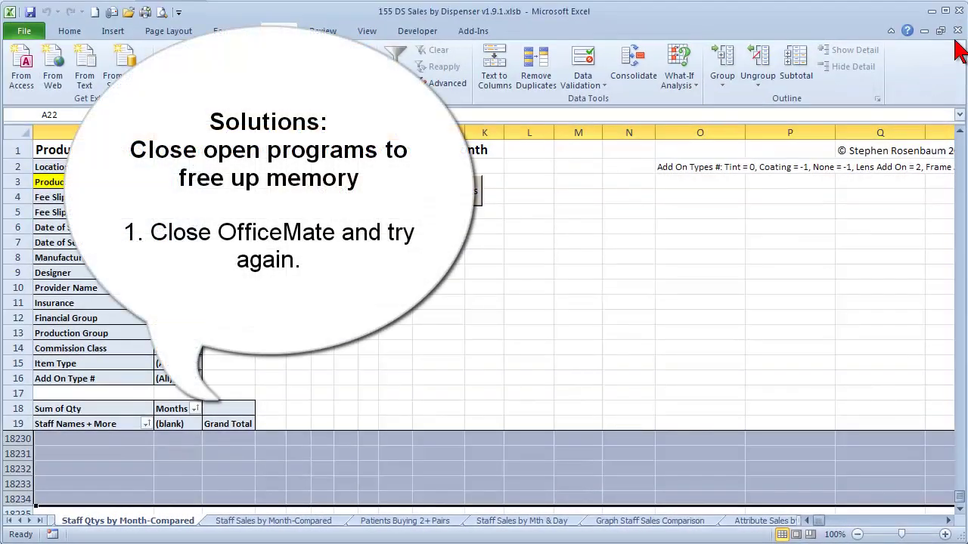
left_click(957, 31)
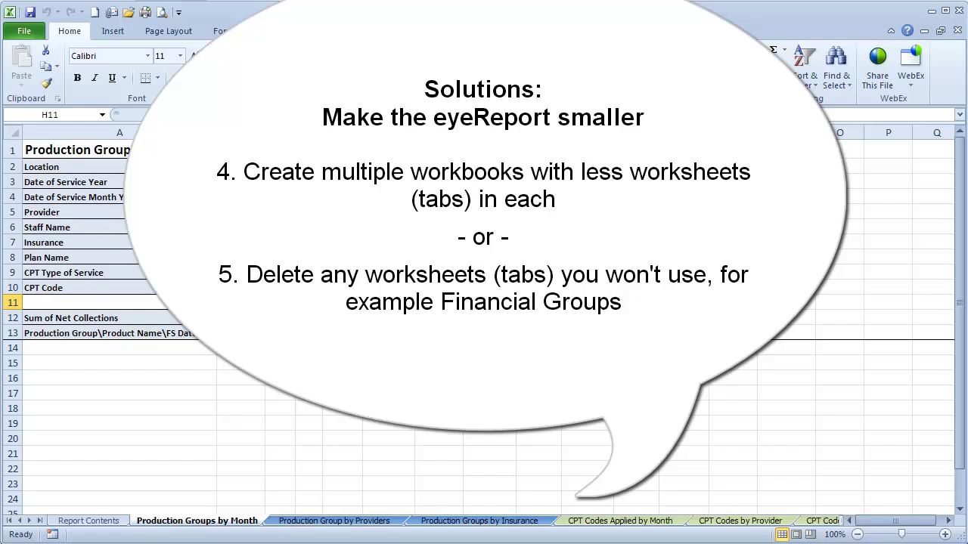
Look through the Production Group and CPT Codes worksheets, return to Report Contents, and check the last worksheet tabs of workbook 650
left_click(322, 524)
left_click(469, 525)
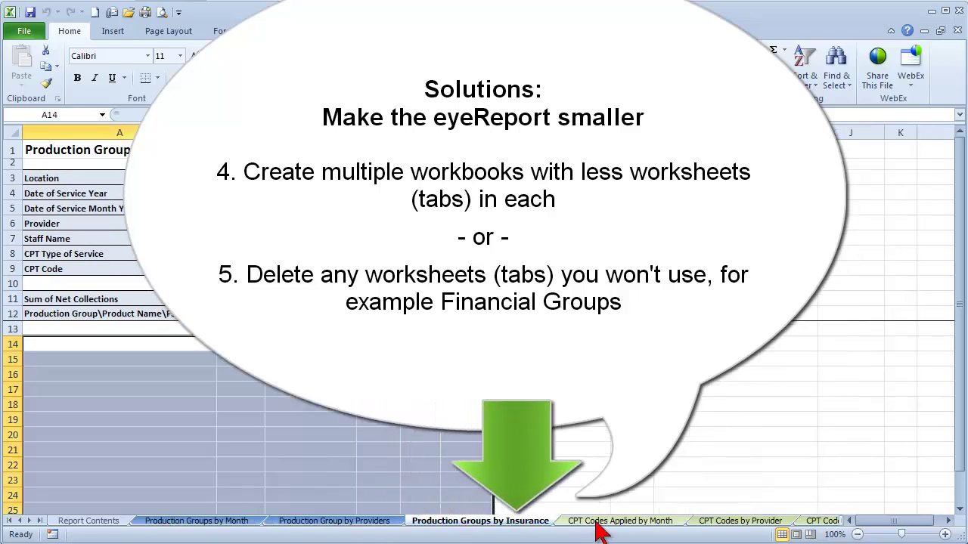
left_click(628, 524)
left_click(741, 523)
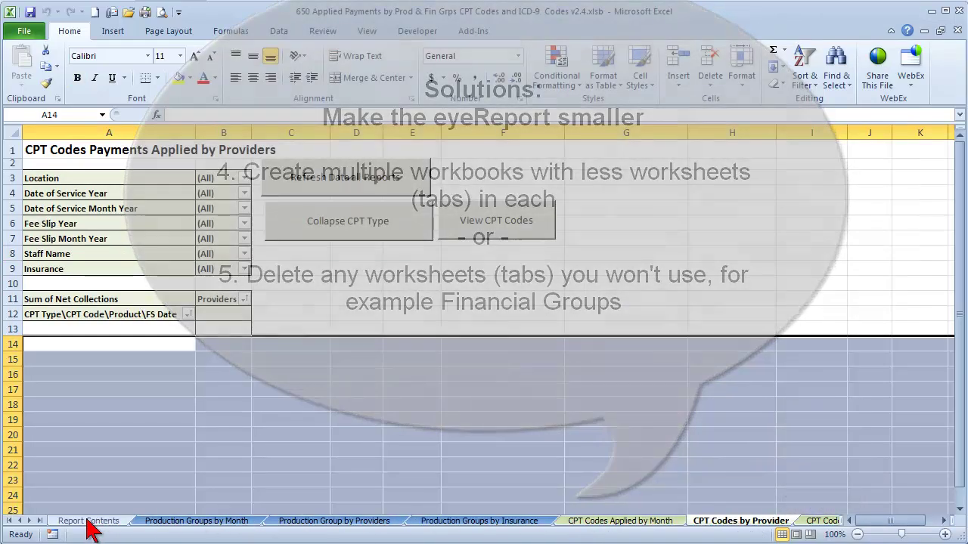
left_click(89, 523)
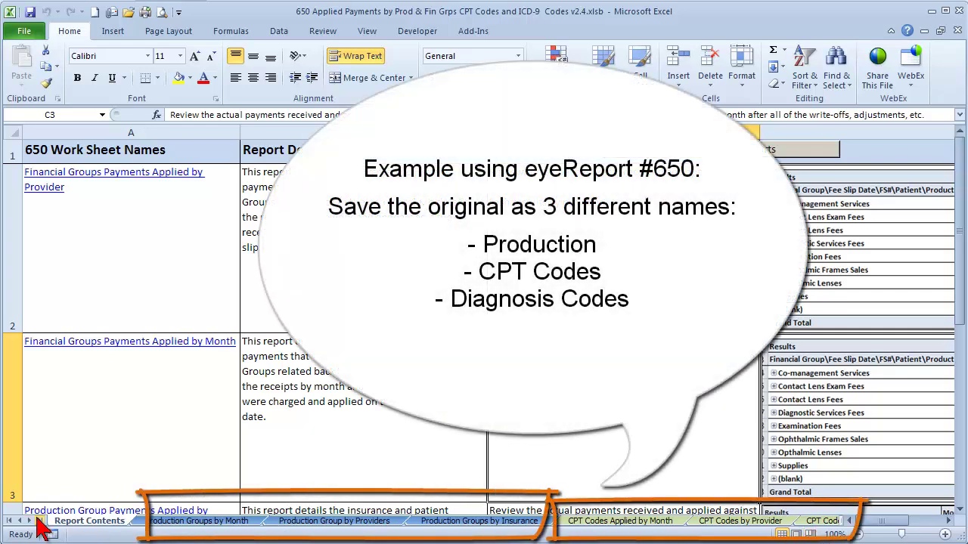
left_click(39, 520)
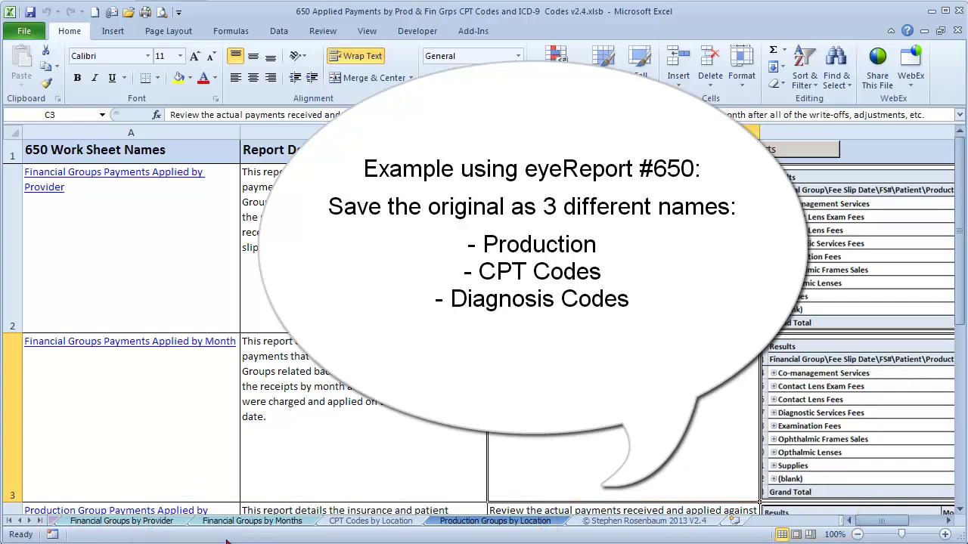
left_click(9, 521)
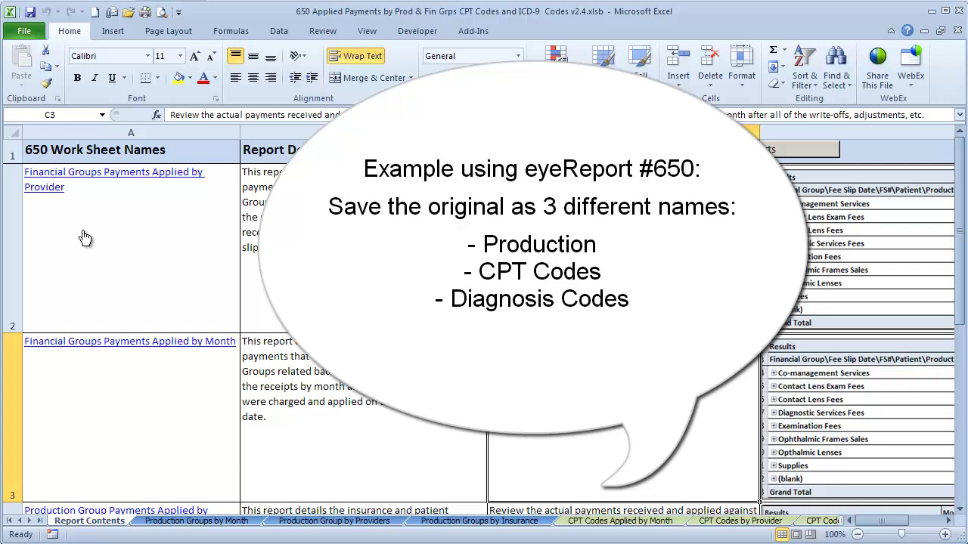
Save a copy of the workbook in the Documents folder inside My Documents, inserting "Production groups" after 650 in the file name
left_click(24, 32)
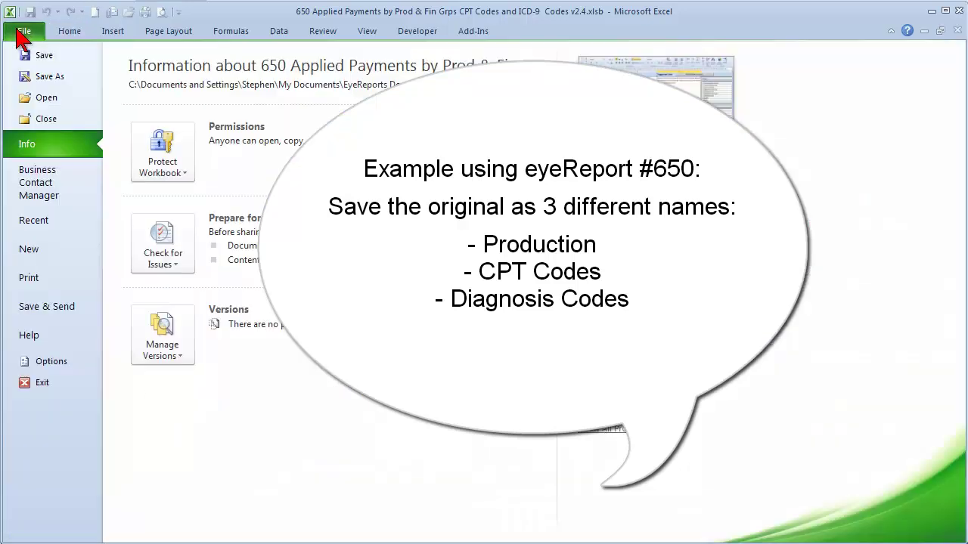
left_click(45, 76)
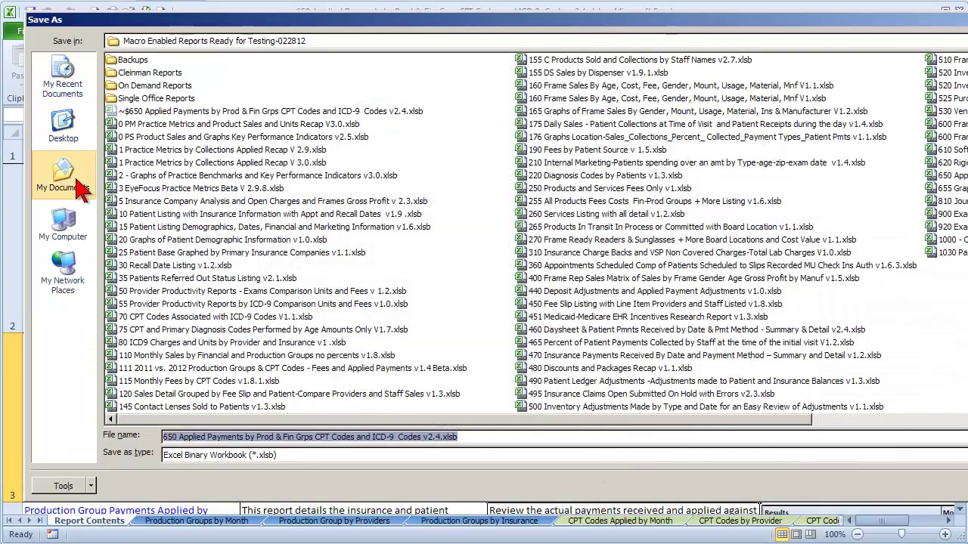
left_click(79, 190)
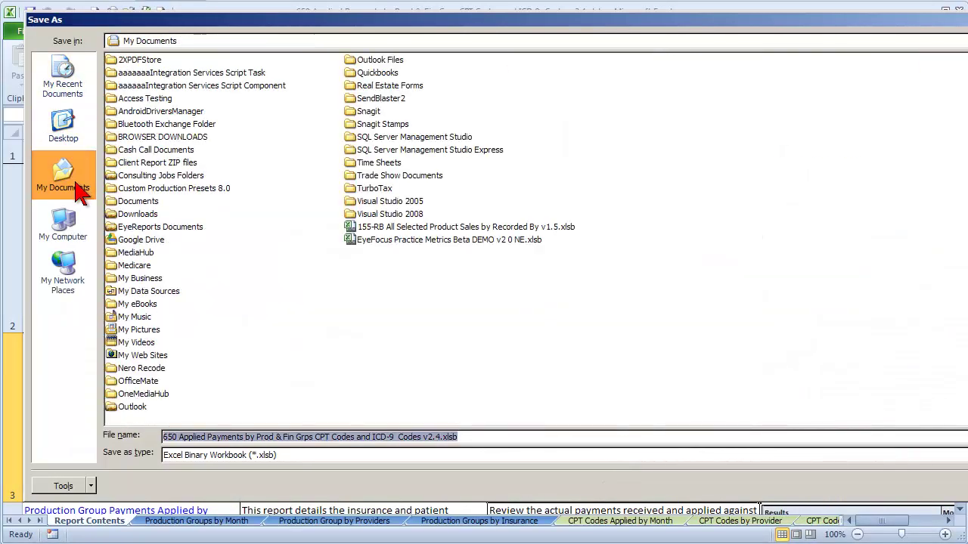
double_click(142, 203)
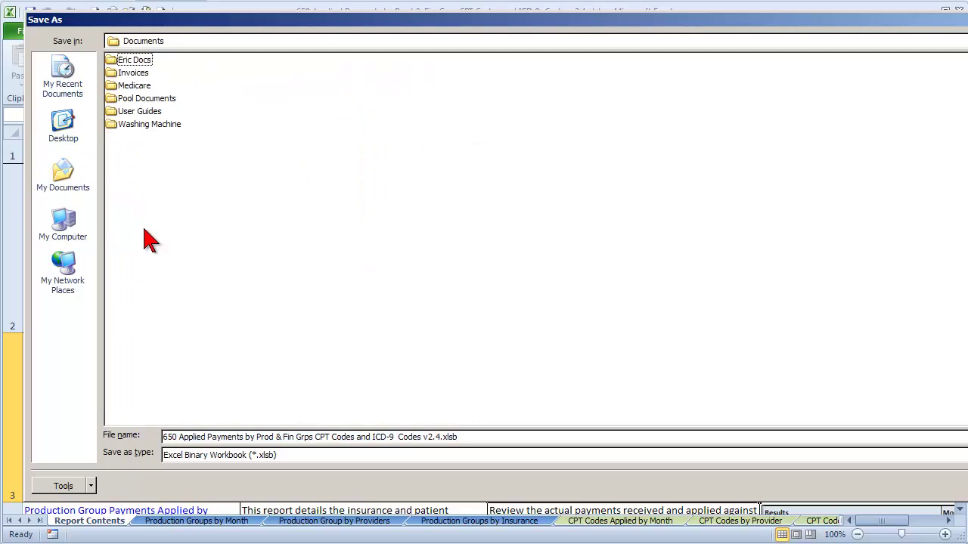
left_click(179, 437)
type("Produ")
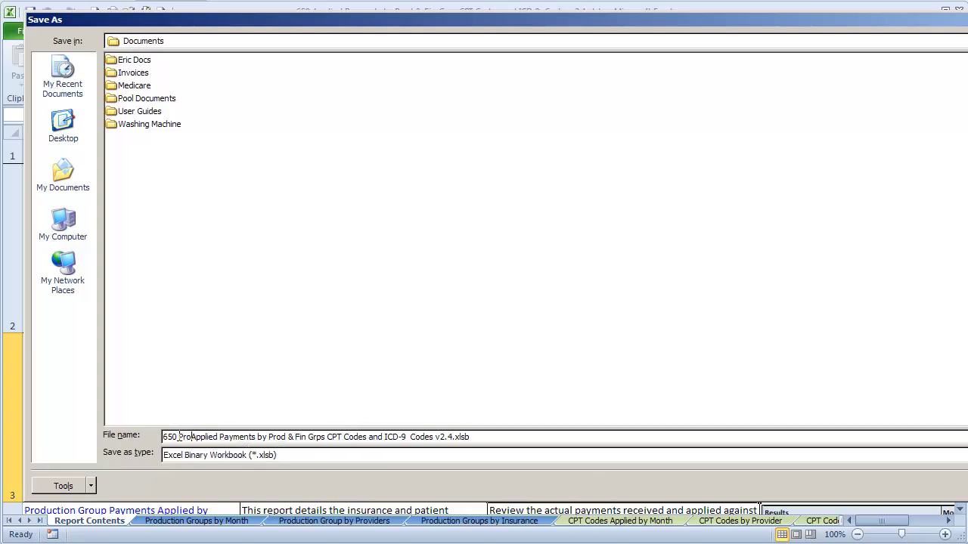
type("ctio")
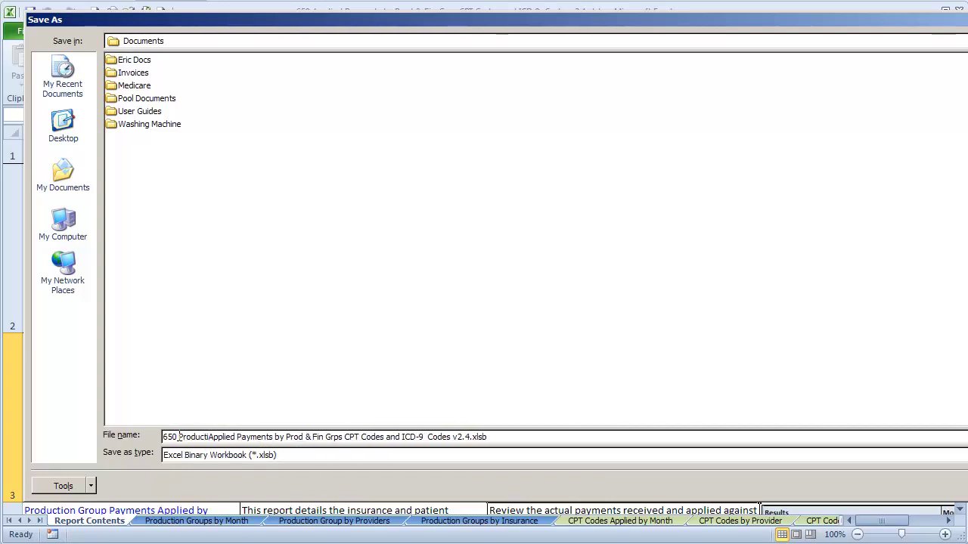
type("n groups")
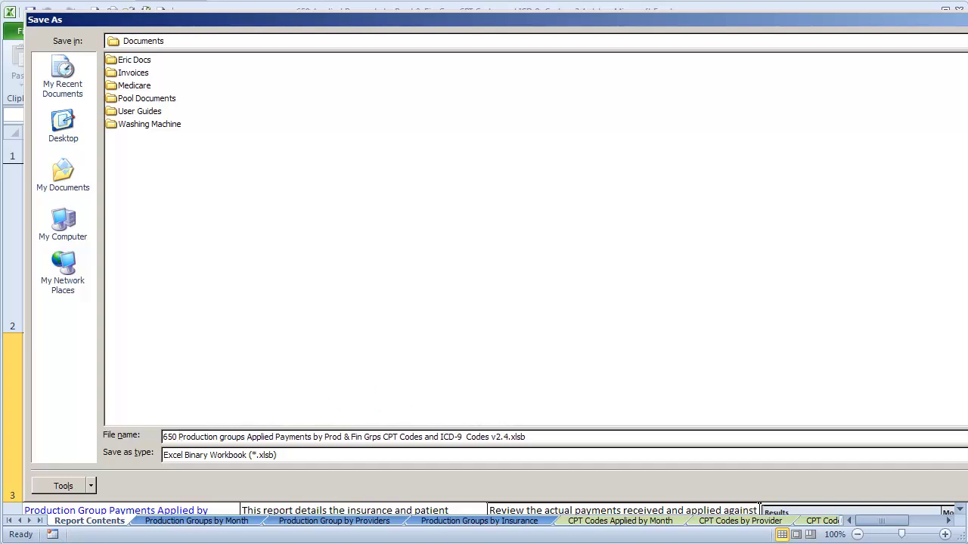
key("Return")
Save another copy of the workbook in the same folder, replacing "Production" with "CPT Codes" in the file name
left_click(23, 34)
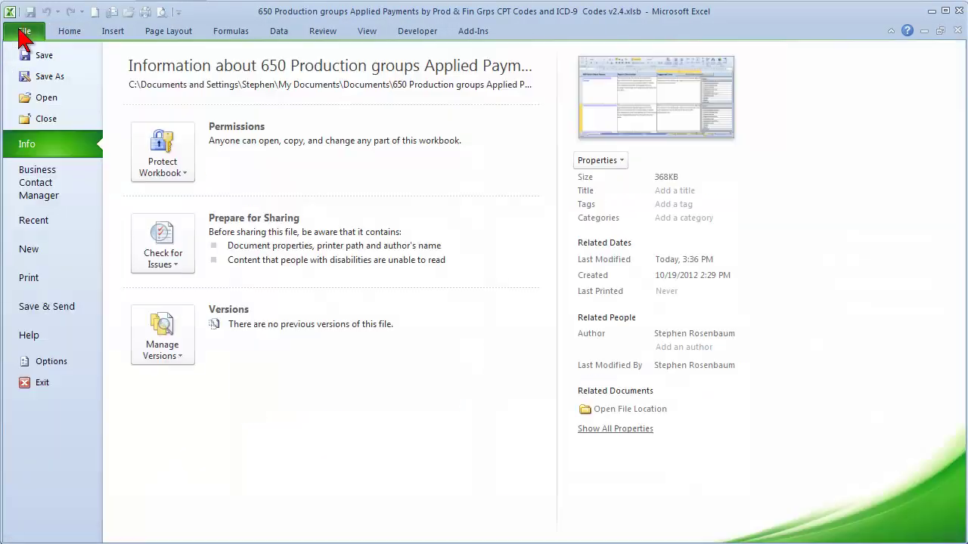
left_click(47, 77)
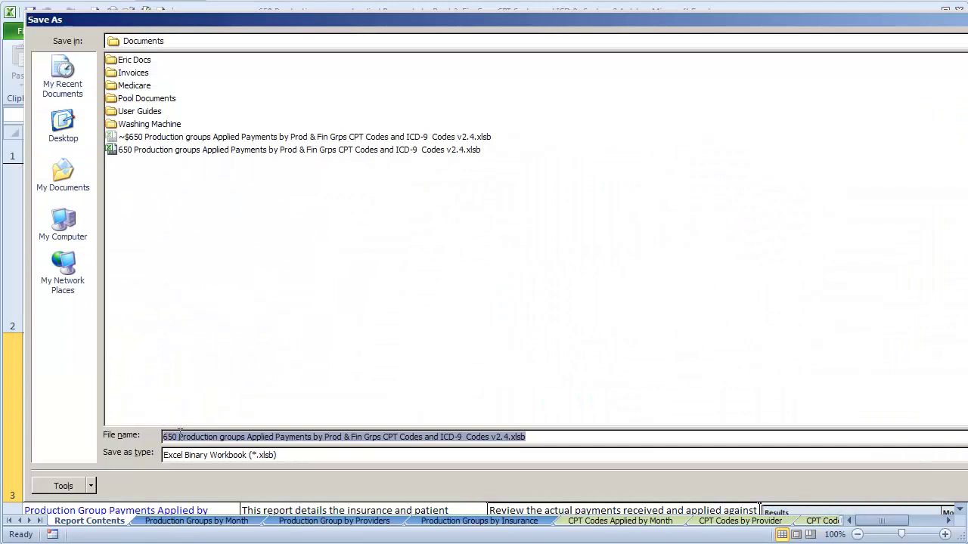
double_click(217, 437)
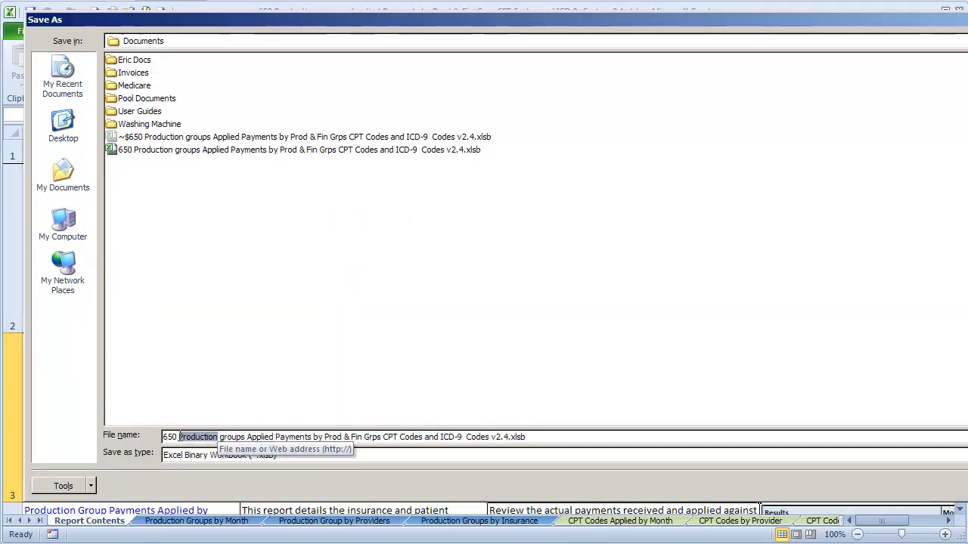
key("Delete")
type("CPT Codes")
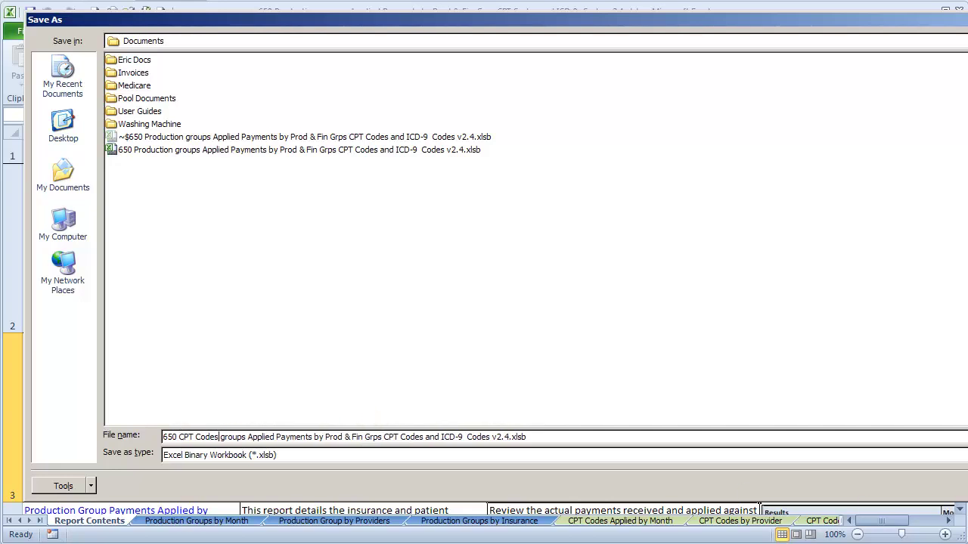
key("Return")
Save a third copy of the workbook in the same folder, replacing the "CPT" after 650 with "Diagnosis Codes" in the file name
left_click(24, 31)
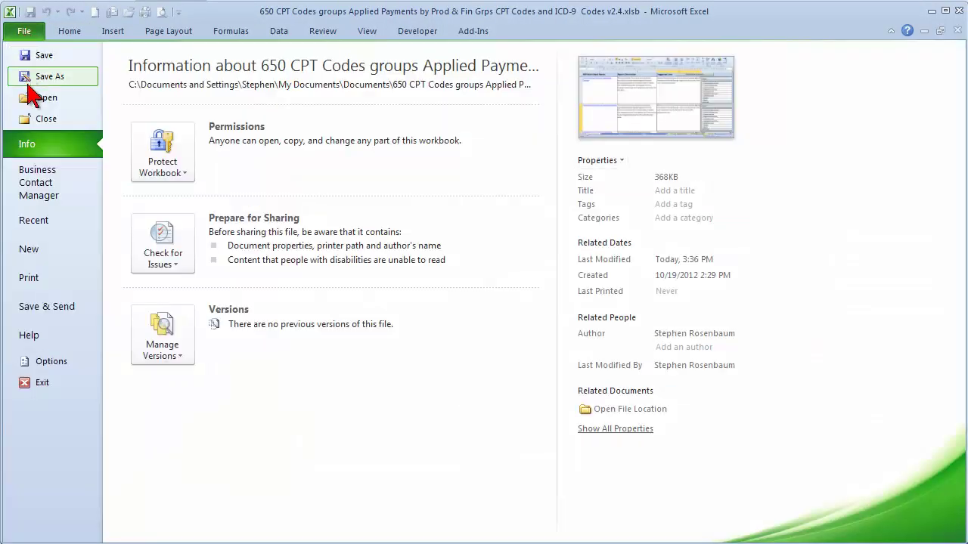
left_click(31, 80)
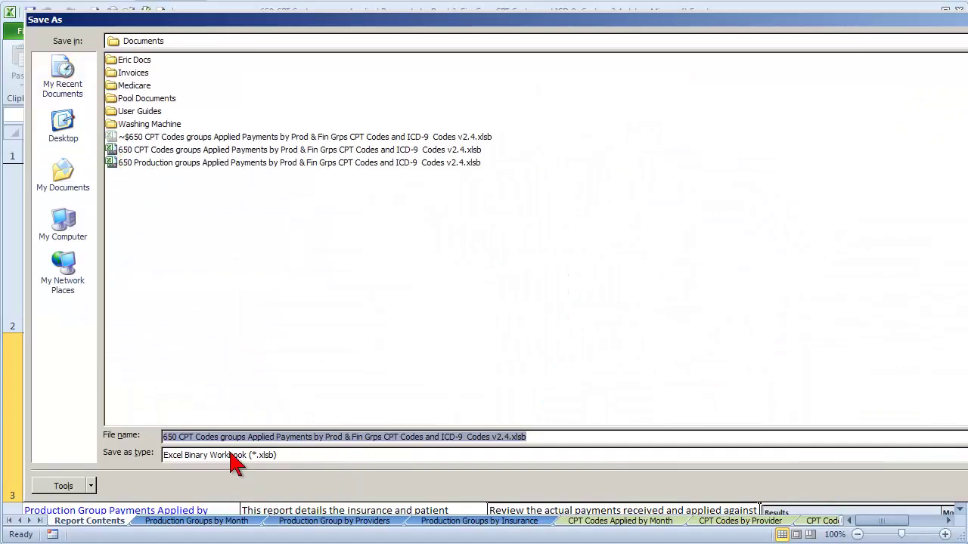
double_click(182, 437)
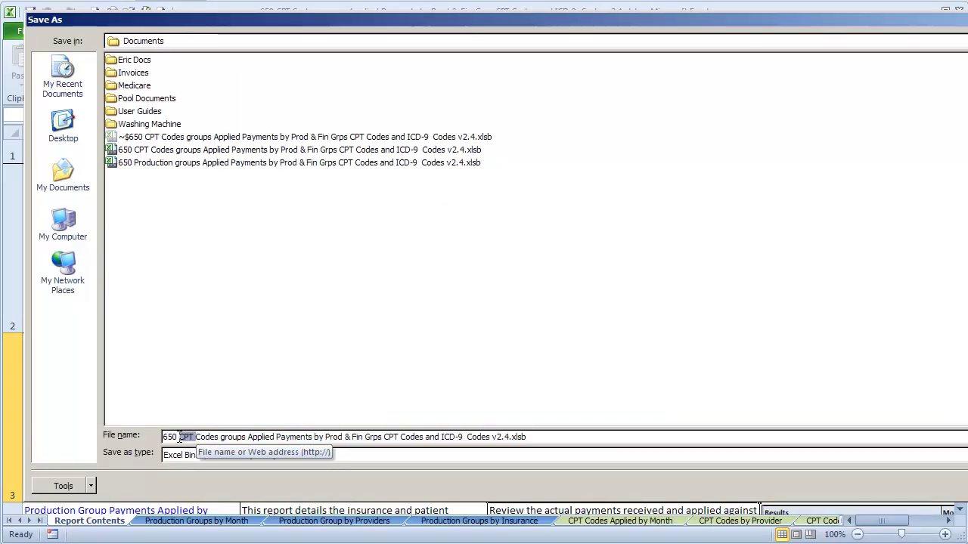
type("Diagnosi")
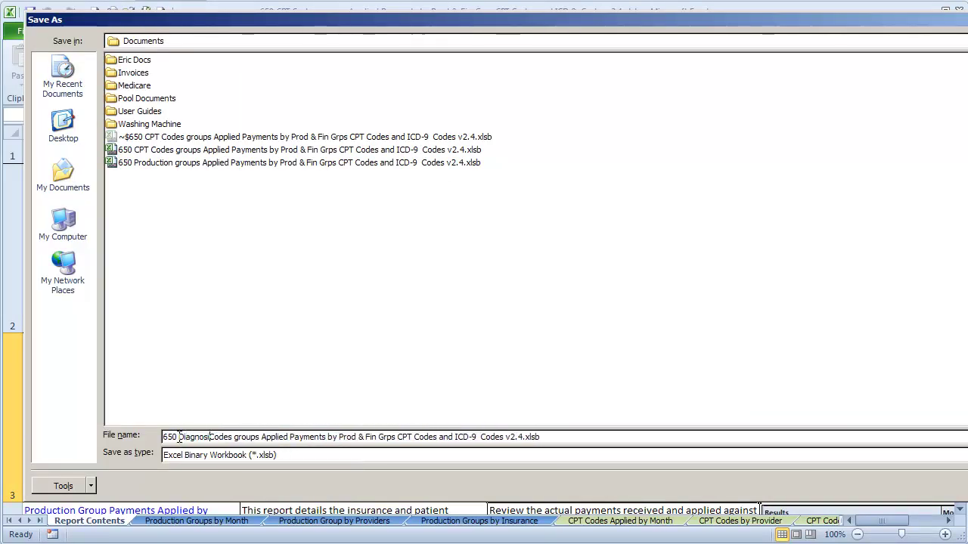
type("s Codes")
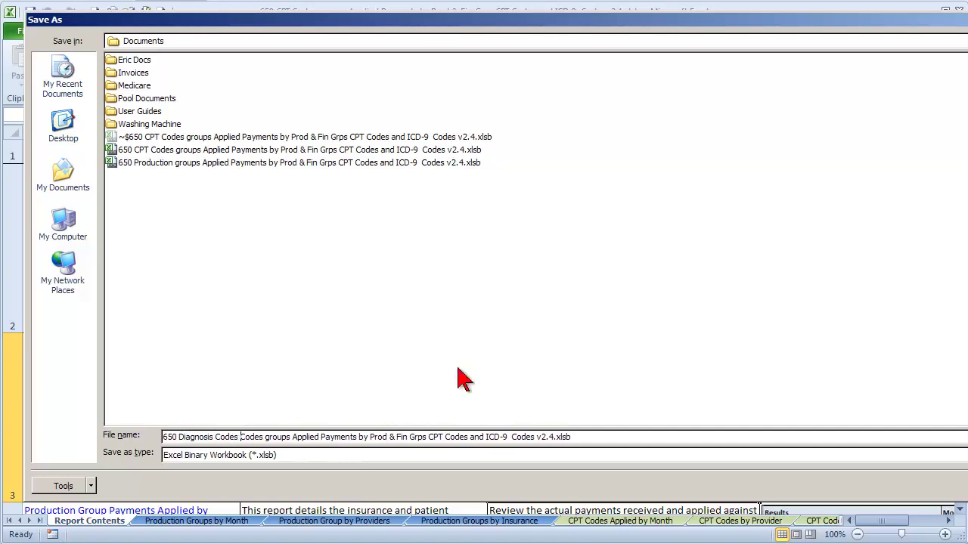
key("Return")
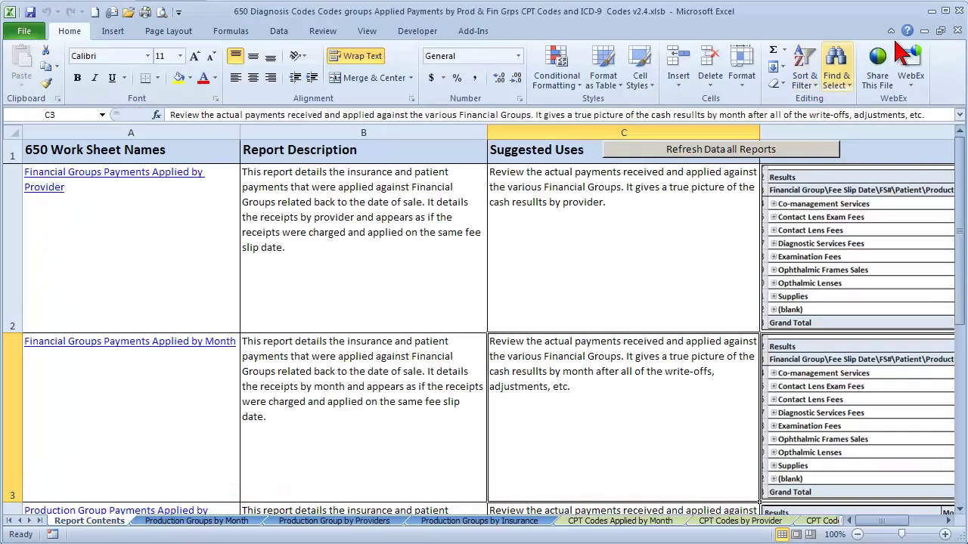
Close the 650 Diagnosis Codes workbook and open the 650 CPT Codes groups workbook from the Documents folder
left_click(957, 31)
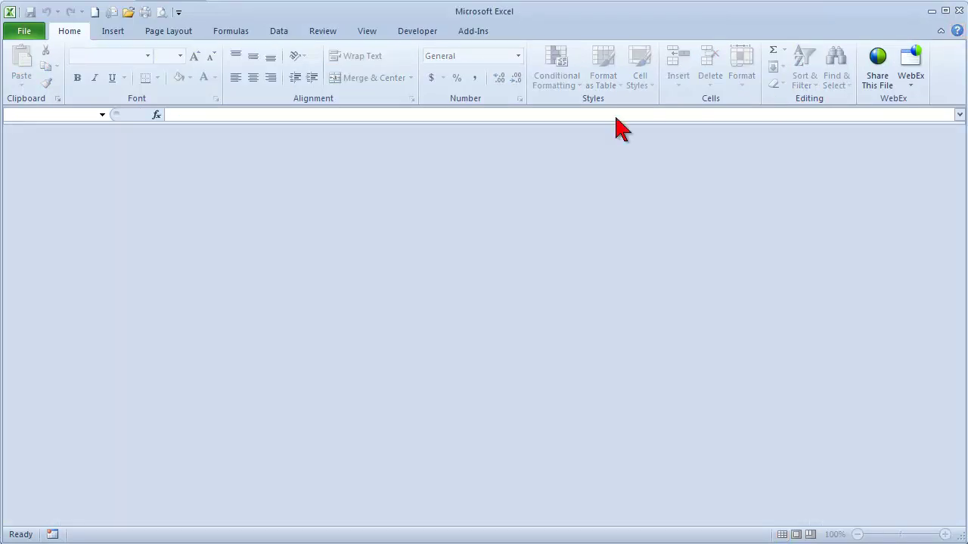
left_click(23, 32)
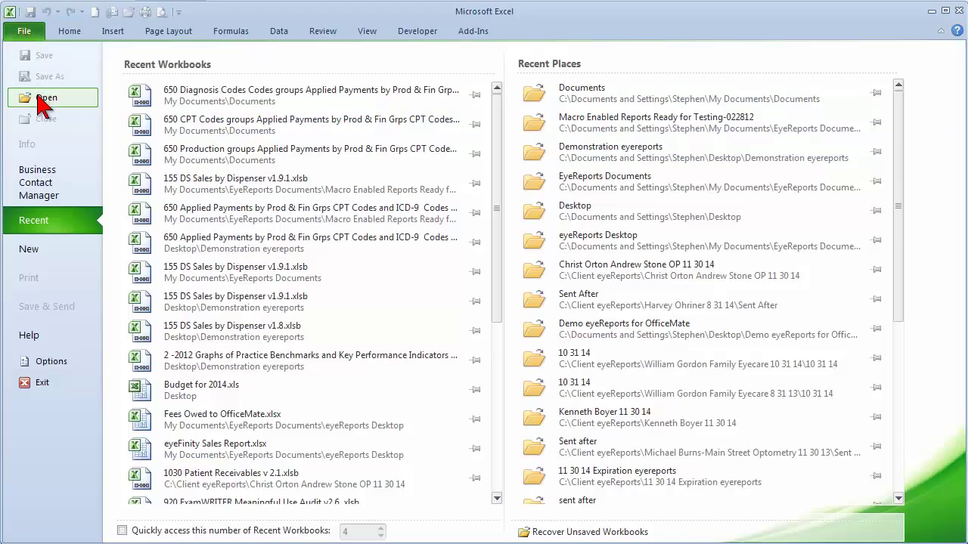
left_click(44, 99)
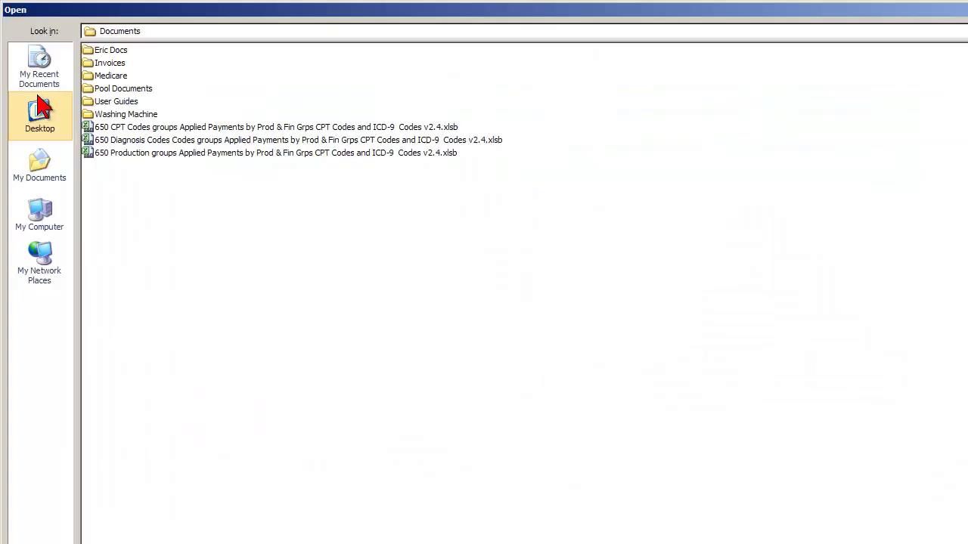
double_click(145, 127)
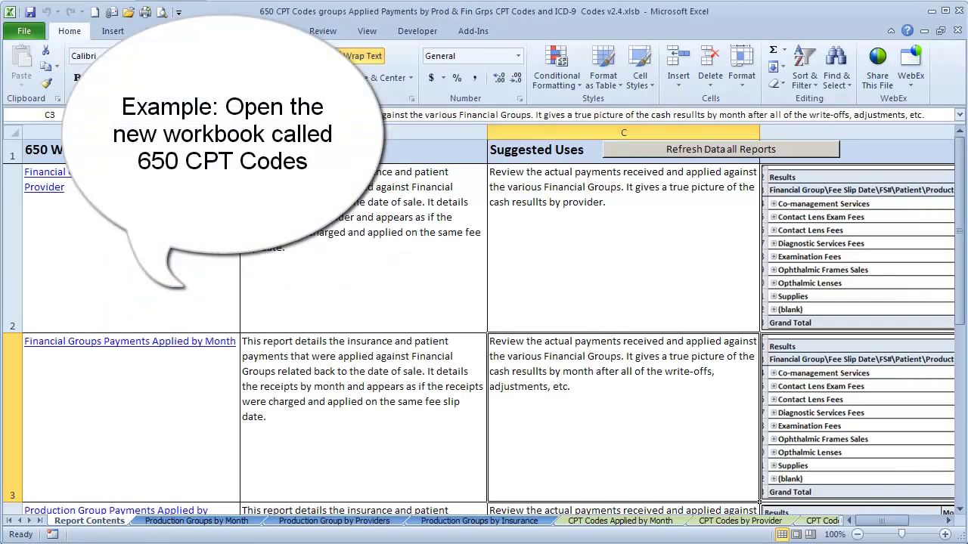
Permanently delete the Production Groups by Month, Production Groups by Insurance and Production Group by Providers worksheets
right_click(169, 521)
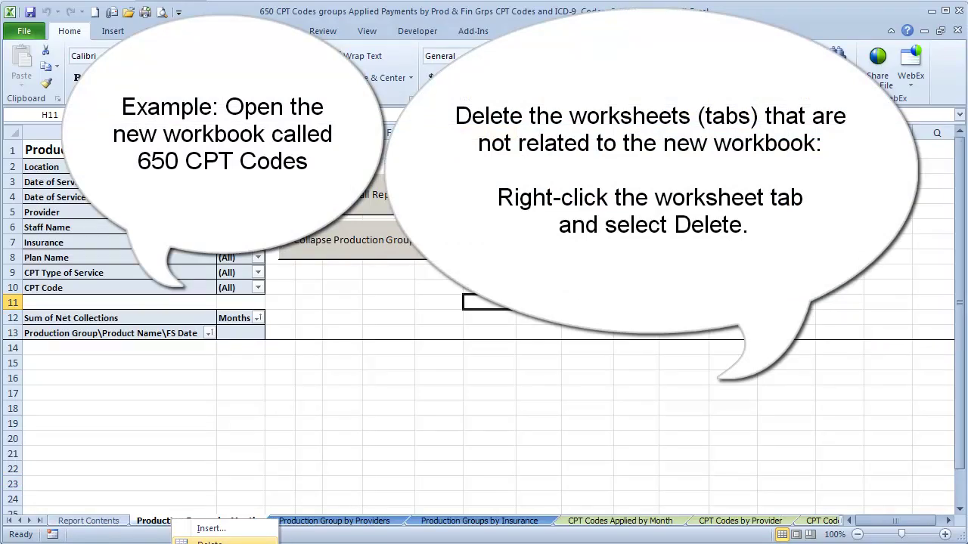
left_click(227, 541)
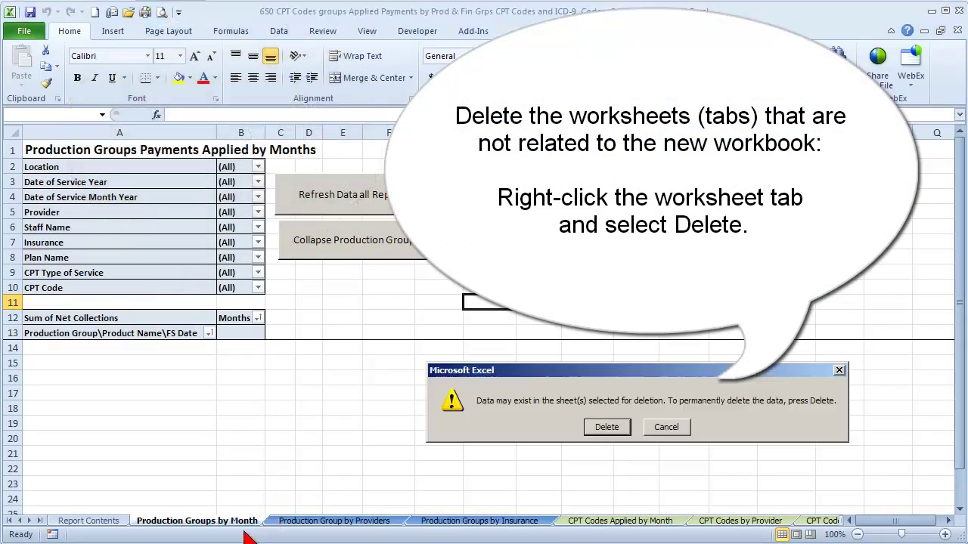
left_click(612, 428)
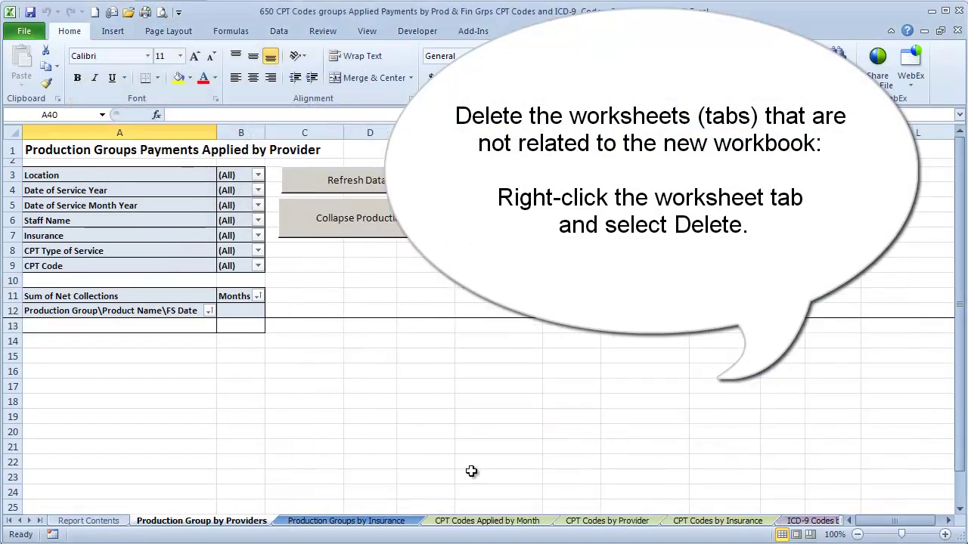
right_click(362, 528)
left_click(397, 542)
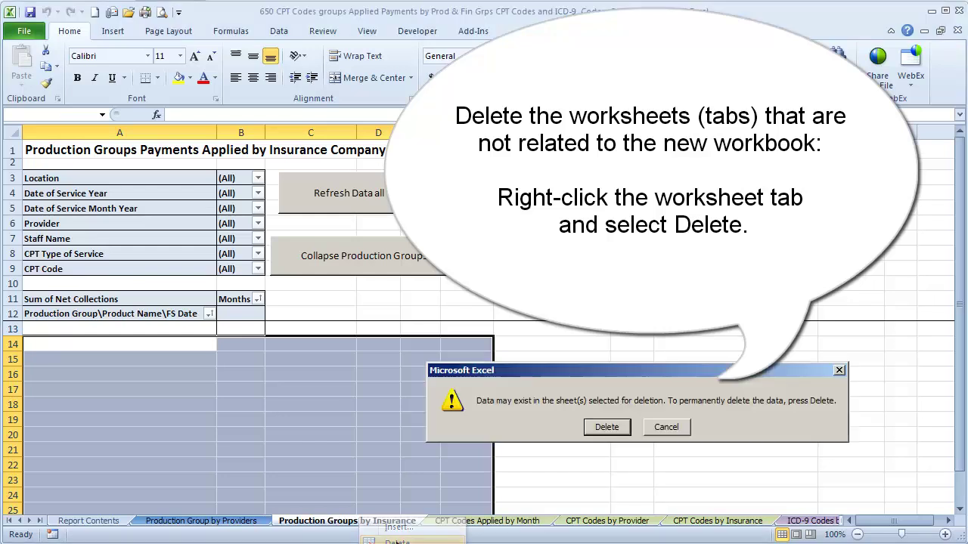
left_click(606, 429)
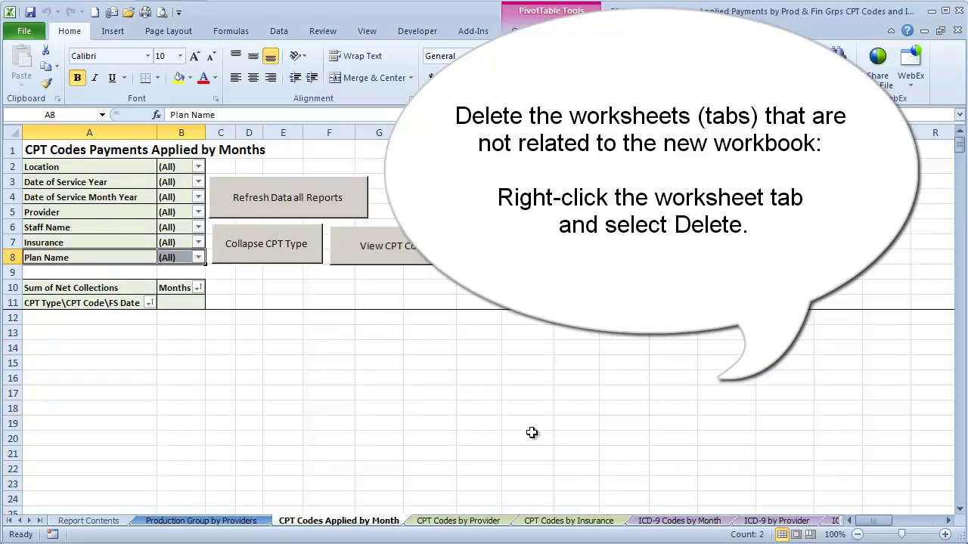
right_click(243, 528)
left_click(276, 541)
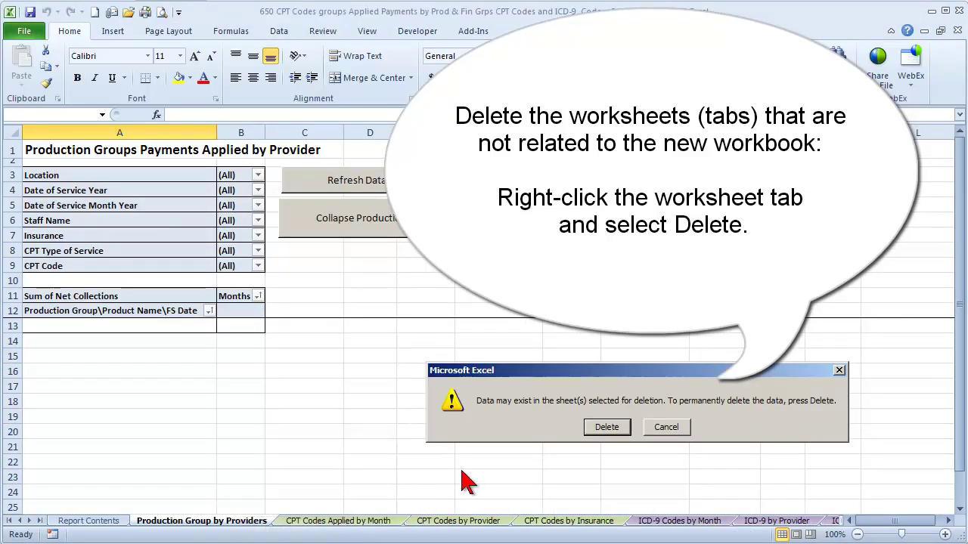
left_click(604, 428)
Permanently delete the ICD-9 Codes by Month, ICD-9 by Provider and ICD-9 by Insurance worksheets from the CPT Codes workbook
right_click(543, 530)
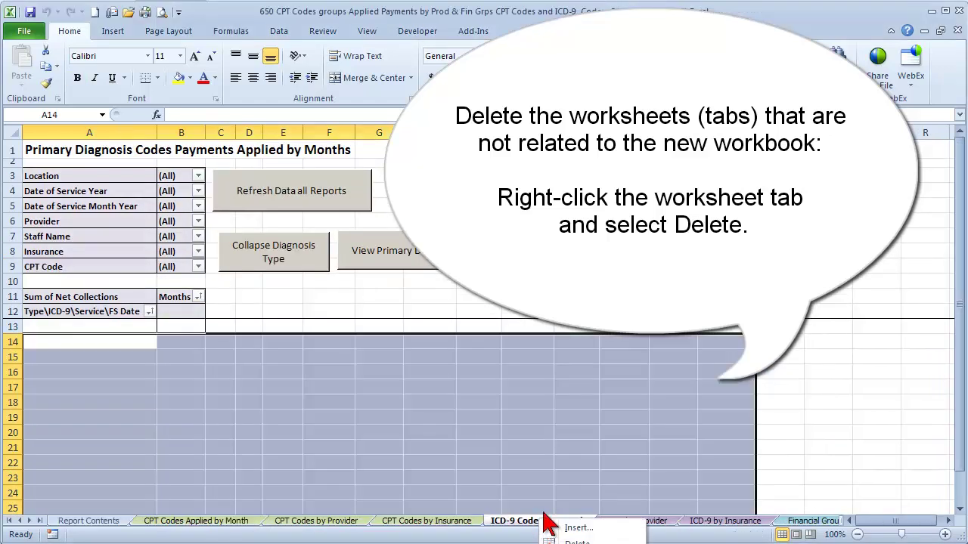
left_click(574, 539)
left_click(611, 430)
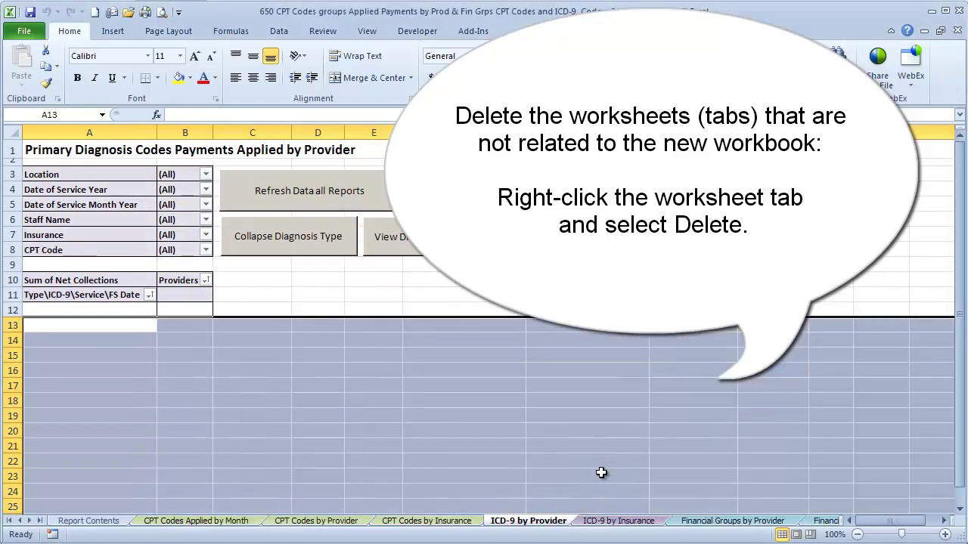
right_click(566, 522)
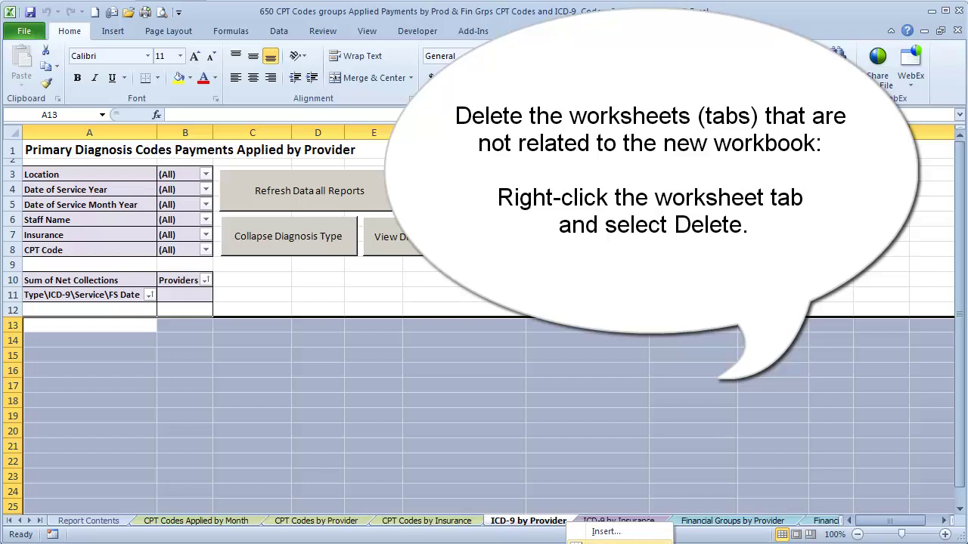
left_click(576, 542)
left_click(625, 425)
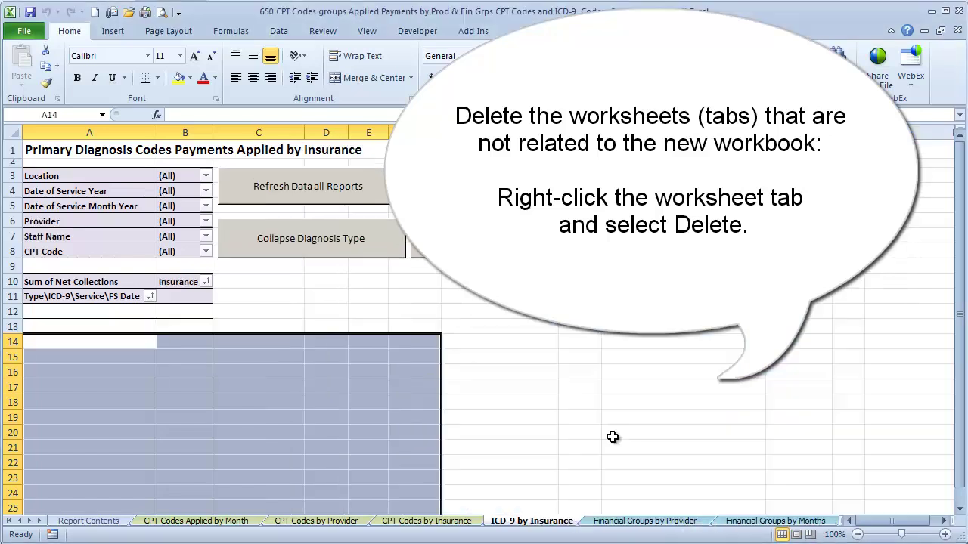
right_click(551, 520)
left_click(585, 541)
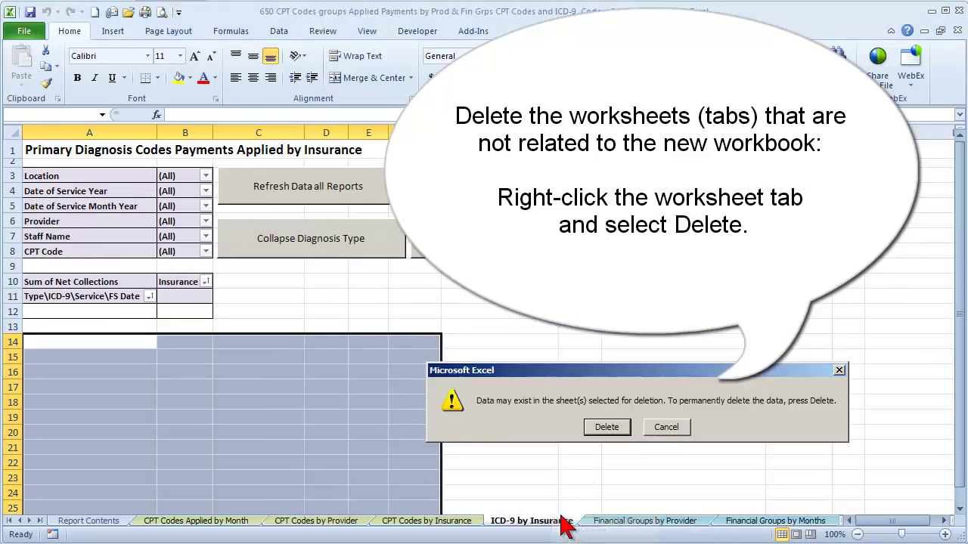
left_click(605, 427)
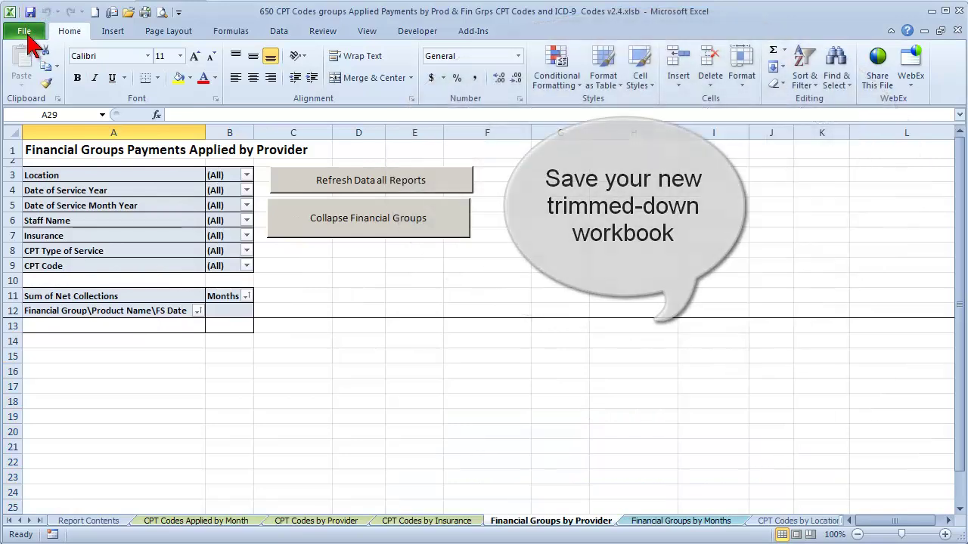
Open the 650 Production groups workbook from the Documents folder
left_click(27, 34)
left_click(37, 97)
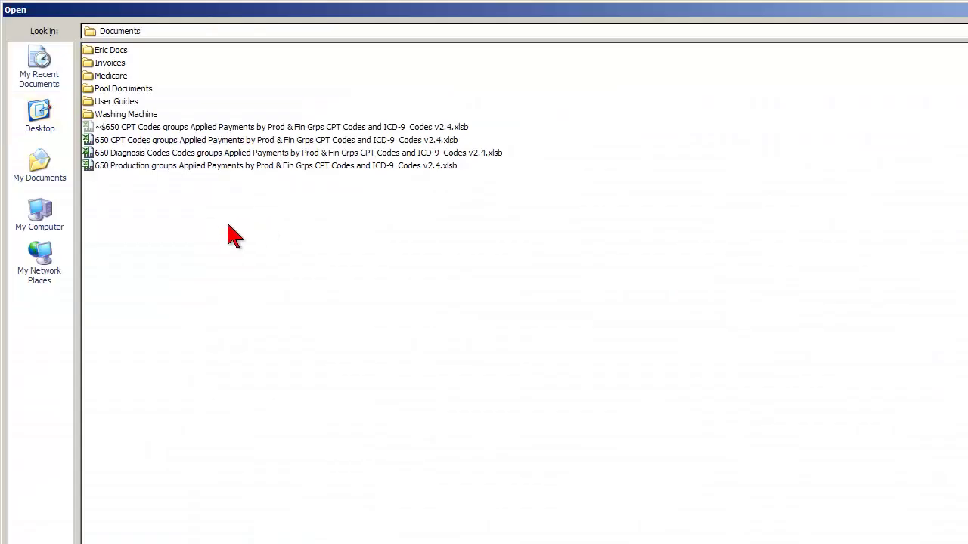
double_click(173, 165)
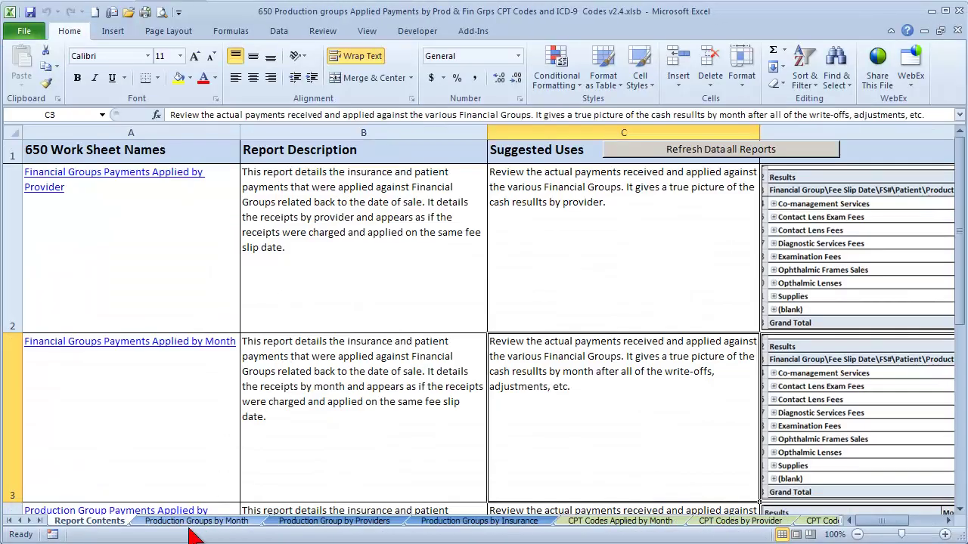
Permanently delete the CPT Codes Applied by Month, CPT Codes by Provider and CPT Codes by Insurance worksheets from the Production workbook
right_click(592, 525)
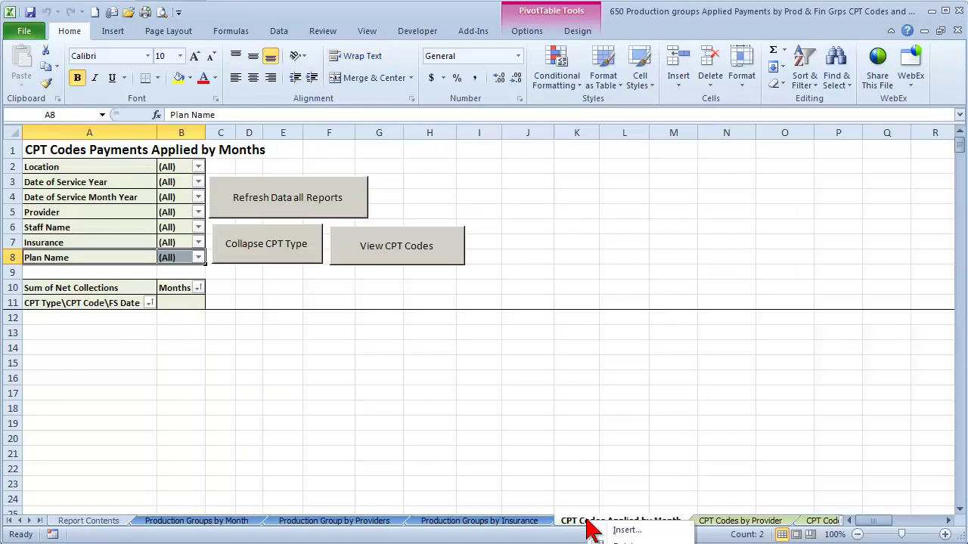
left_click(624, 542)
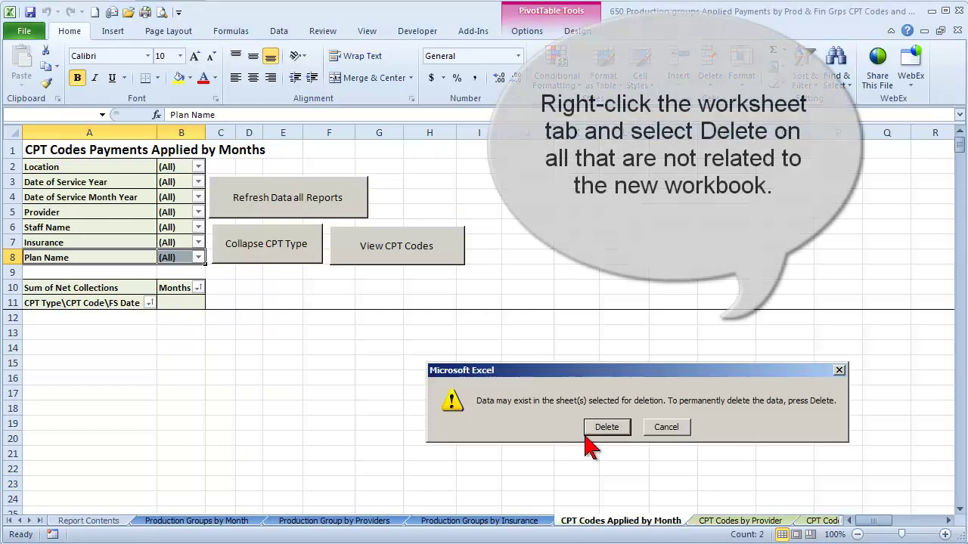
left_click(604, 425)
right_click(619, 522)
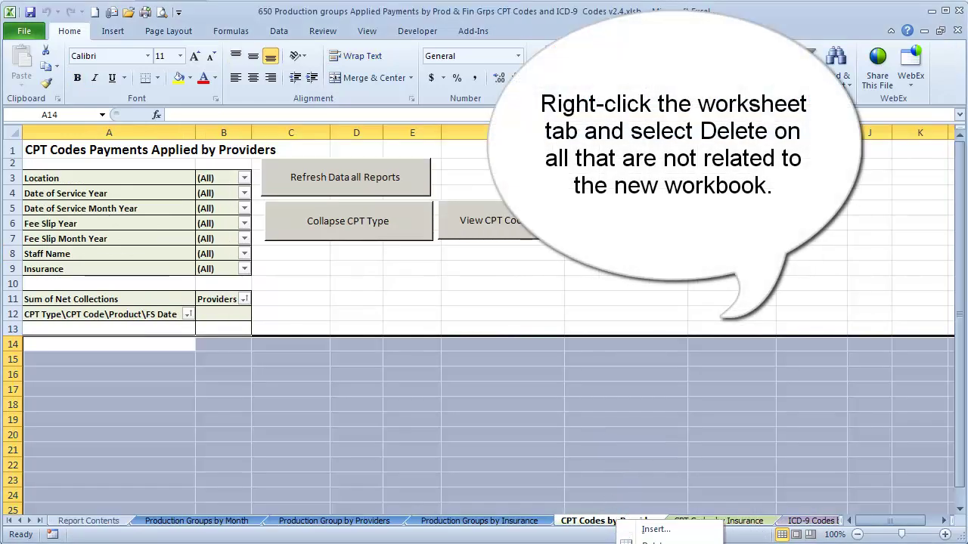
left_click(628, 542)
left_click(605, 428)
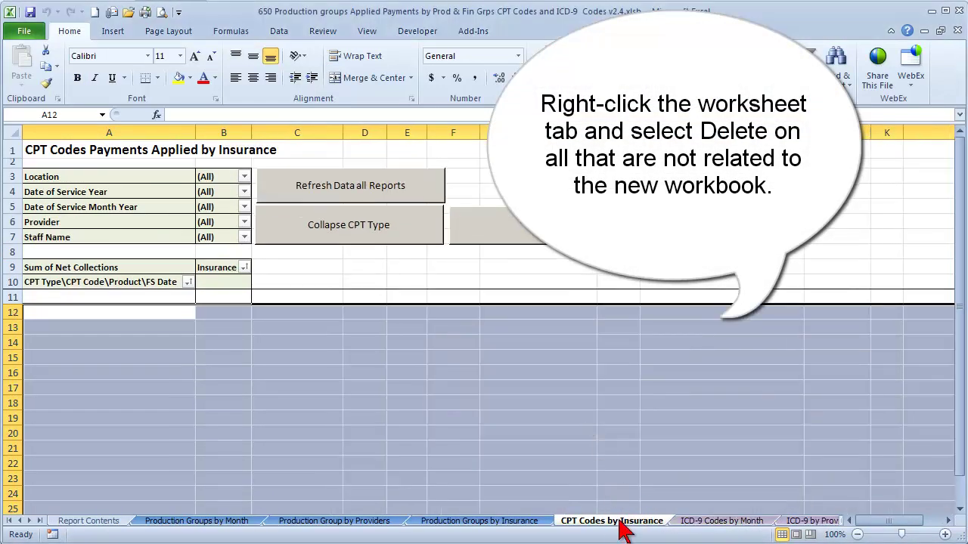
right_click(618, 522)
left_click(632, 541)
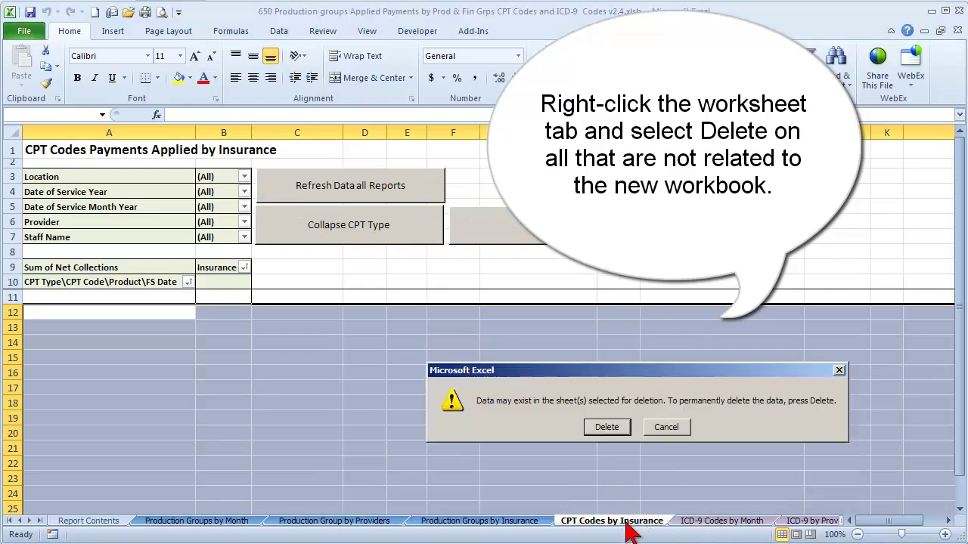
left_click(601, 426)
Permanently delete the ICD-9 Codes by Month, ICD-9 by Provider and ICD-9 by Insurance worksheets from the Production workbook
right_click(624, 530)
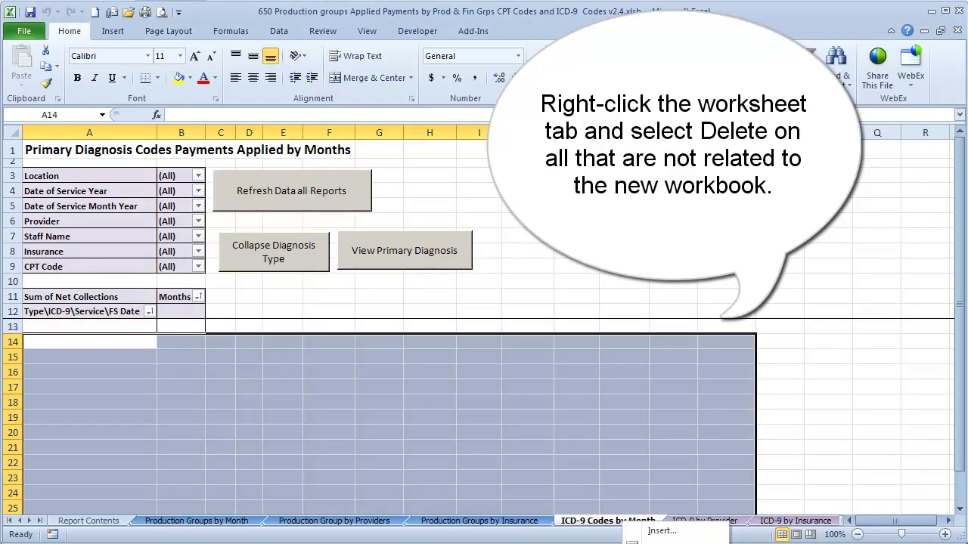
left_click(631, 542)
left_click(604, 426)
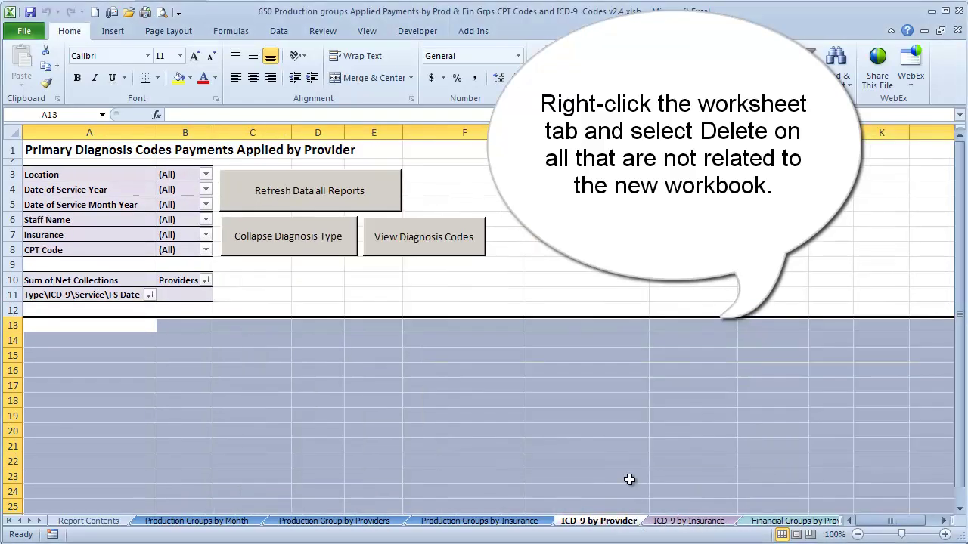
right_click(620, 527)
left_click(631, 541)
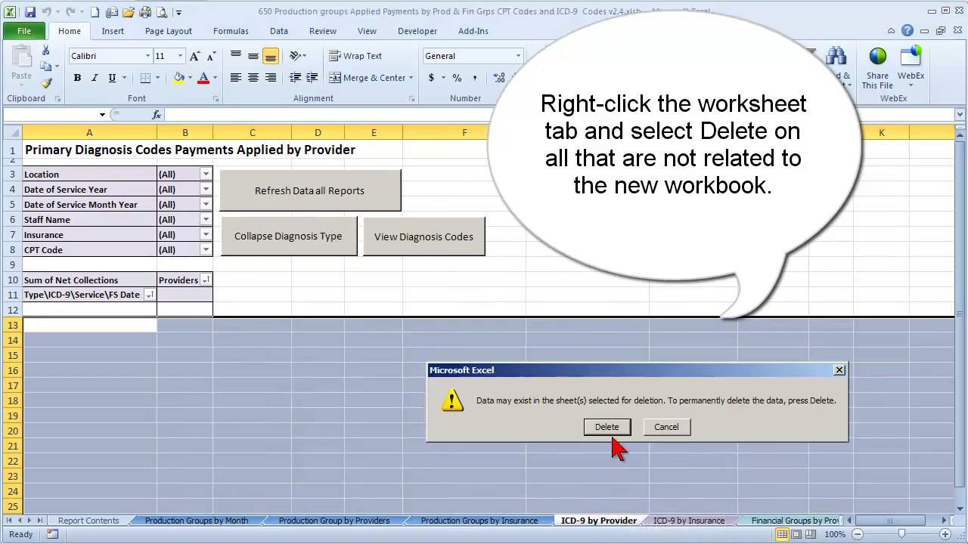
left_click(606, 428)
right_click(627, 529)
left_click(632, 542)
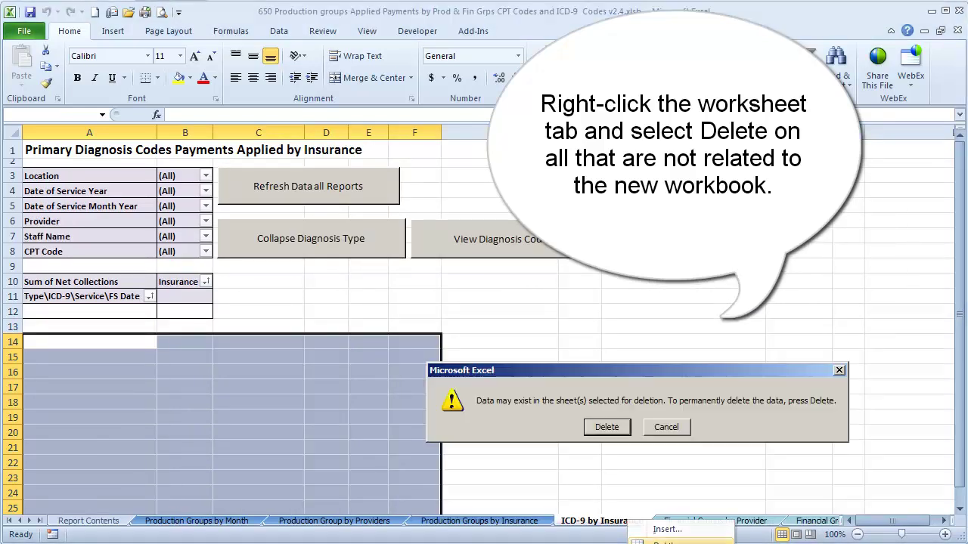
left_click(606, 427)
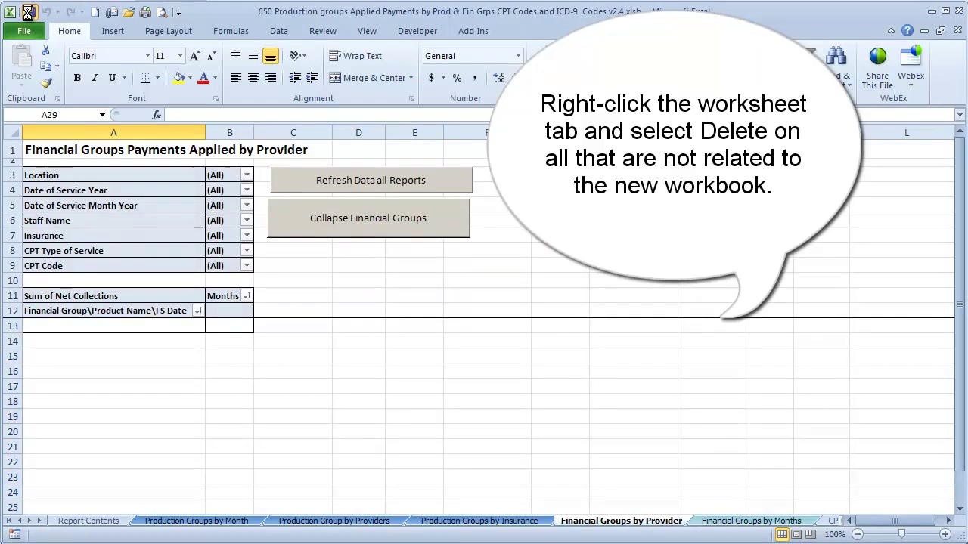
Open the 650 Diagnosis Codes workbook from the Documents folder
left_click(29, 32)
left_click(42, 98)
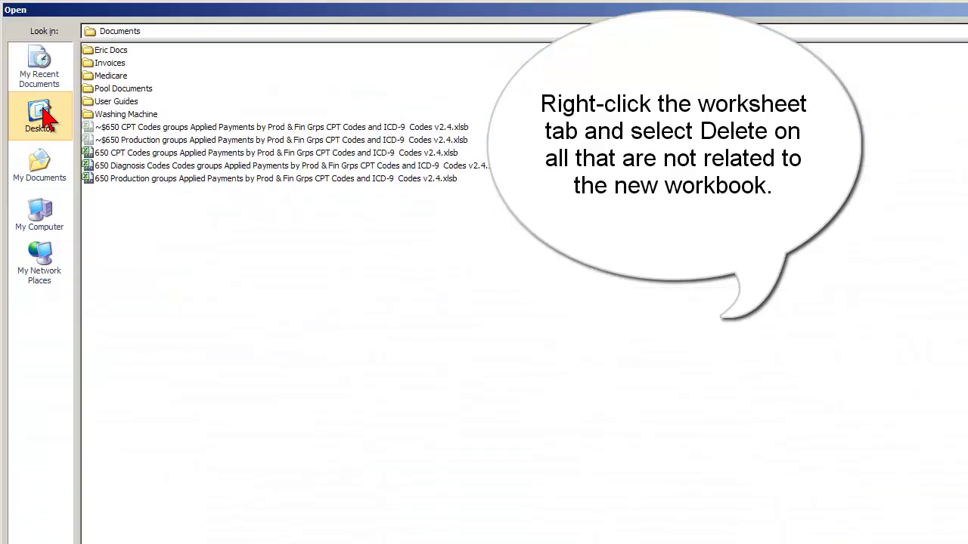
double_click(155, 168)
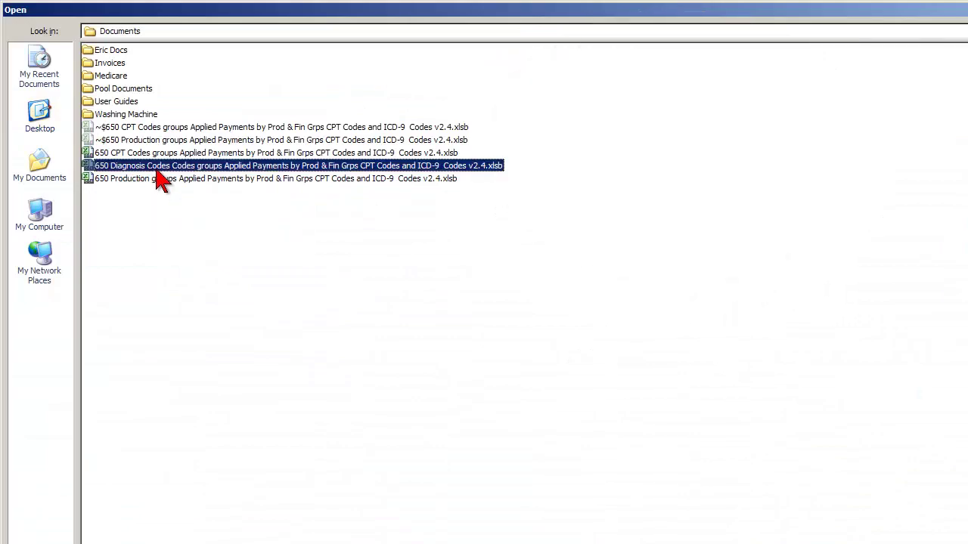
Permanently delete the Production Groups by Month, Production Groups by Insurance and Production Group by Providers worksheets from the Diagnosis Codes workbook
left_click(196, 521)
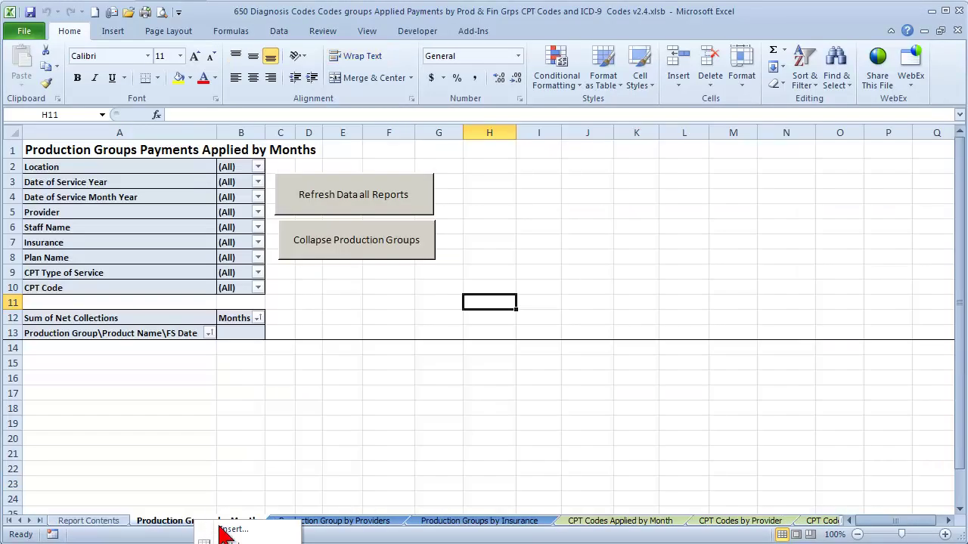
right_click(196, 535)
left_click(220, 542)
left_click(610, 426)
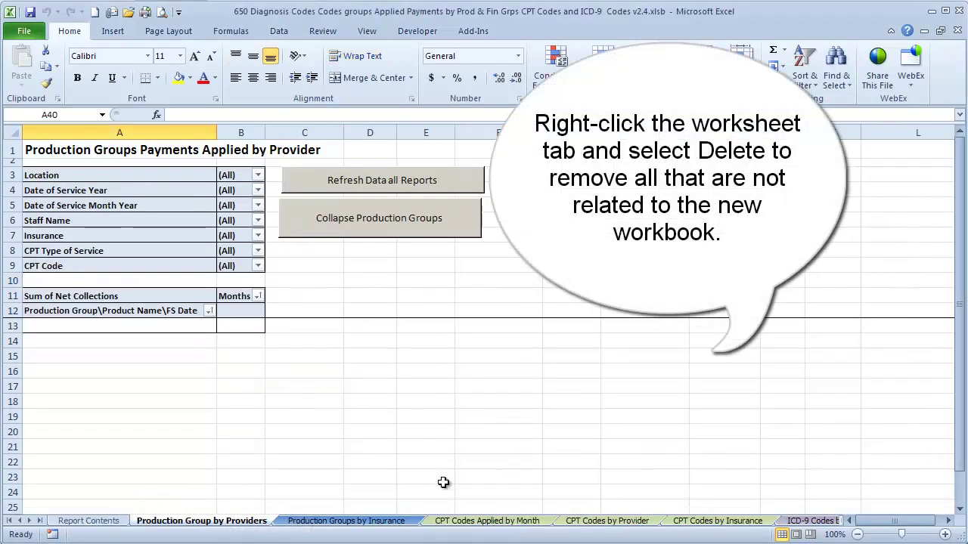
right_click(370, 527)
left_click(390, 542)
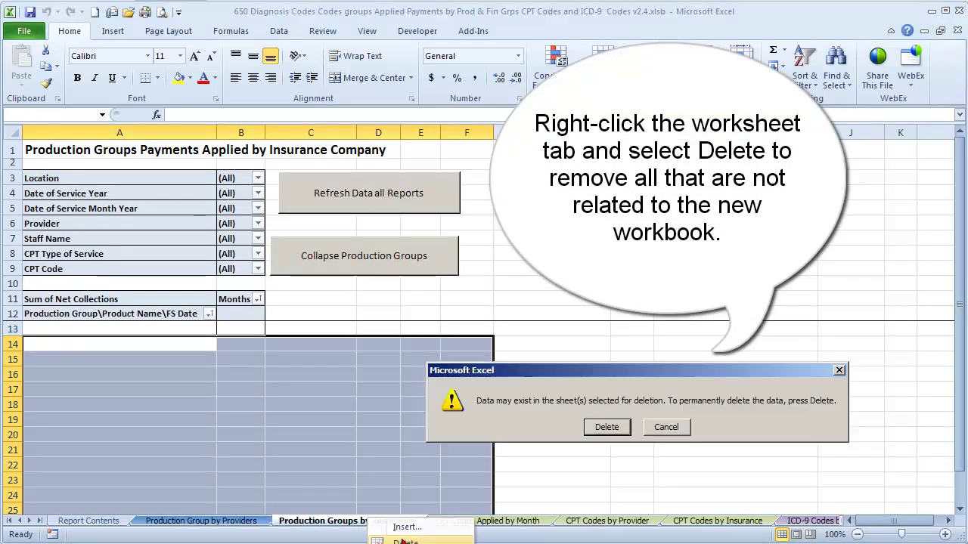
left_click(607, 427)
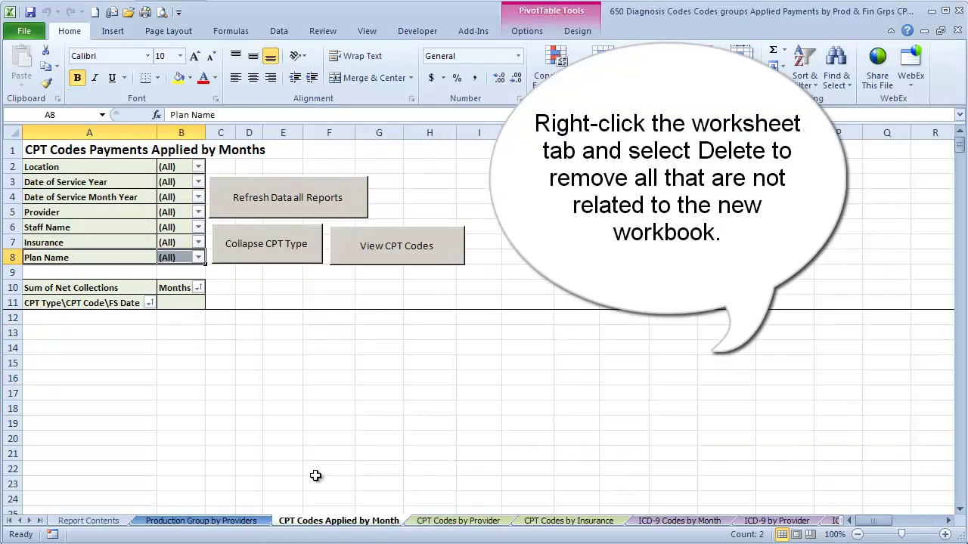
right_click(268, 521)
left_click(299, 541)
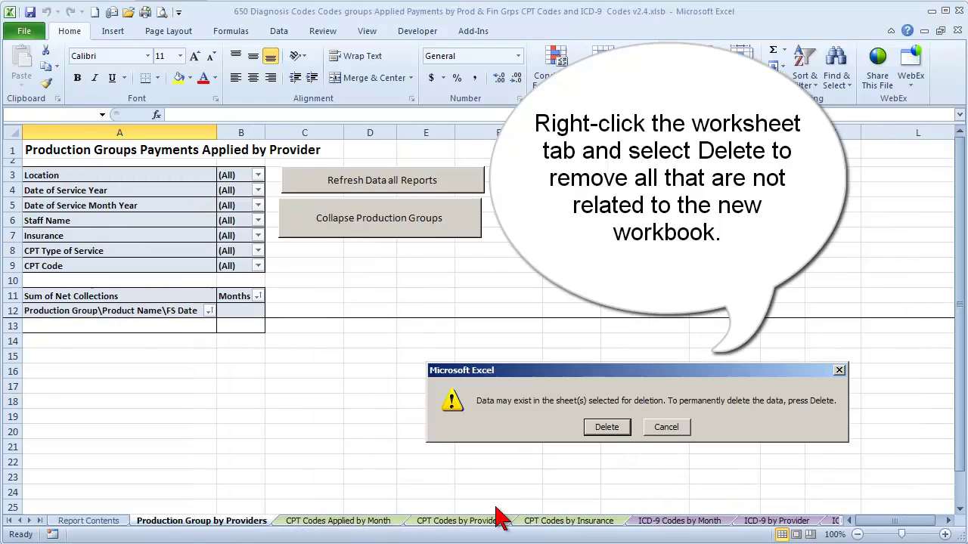
left_click(604, 430)
Permanently delete the CPT Codes by Provider, CPT Codes by Insurance and CPT Codes Applied by Month worksheets from the Diagnosis Codes workbook
right_click(311, 521)
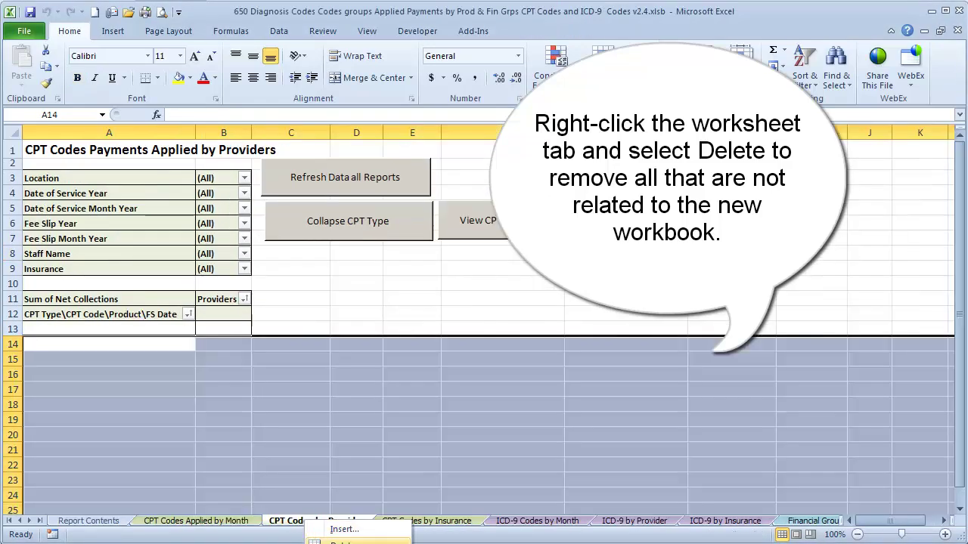
left_click(341, 541)
left_click(608, 429)
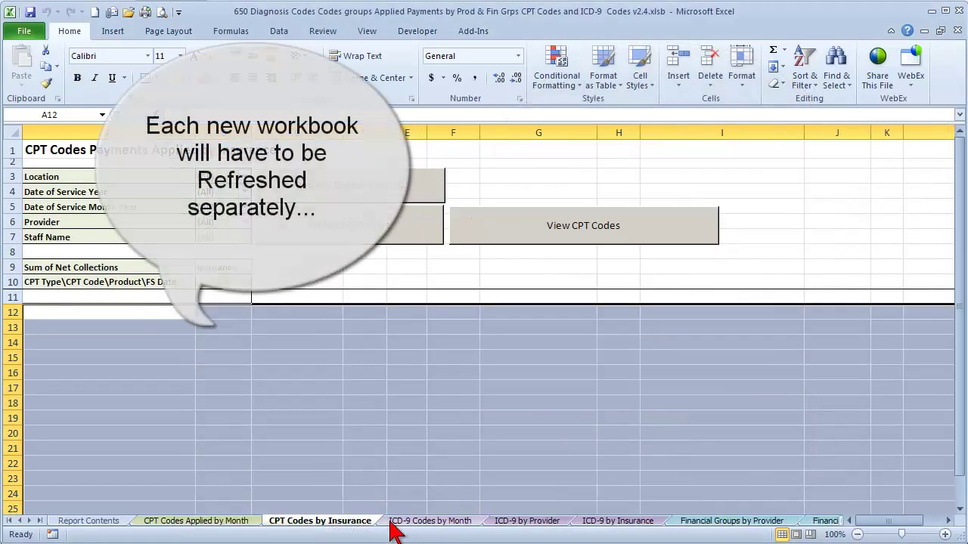
right_click(326, 525)
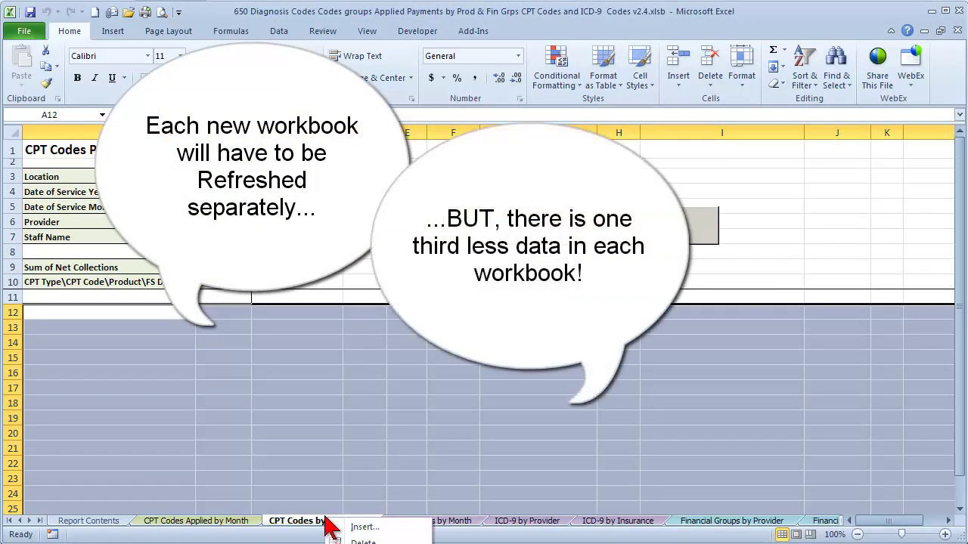
left_click(362, 542)
left_click(605, 426)
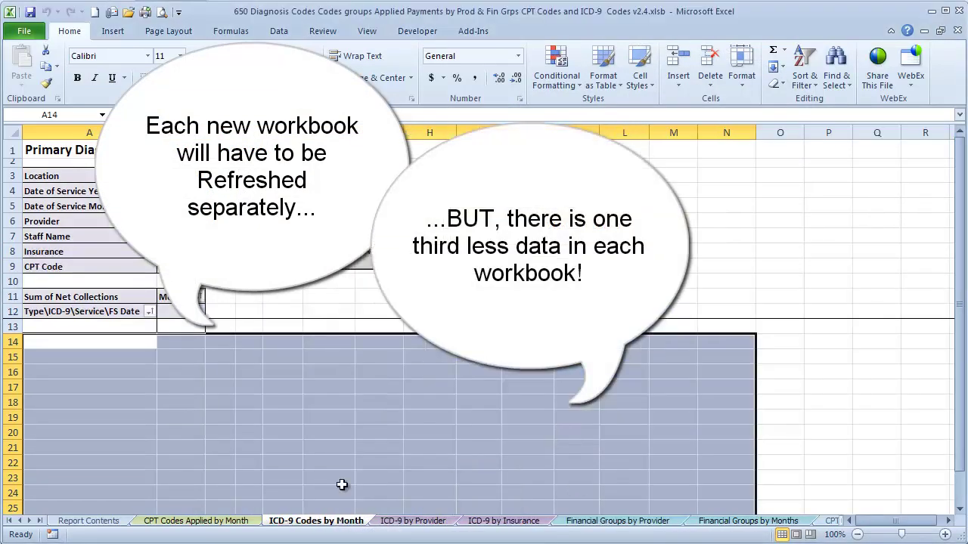
right_click(213, 524)
left_click(241, 541)
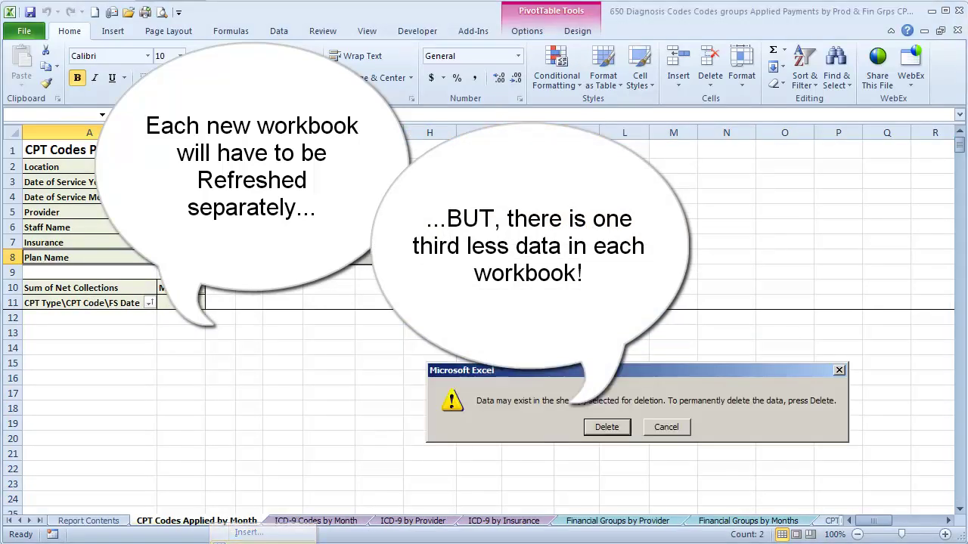
left_click(606, 428)
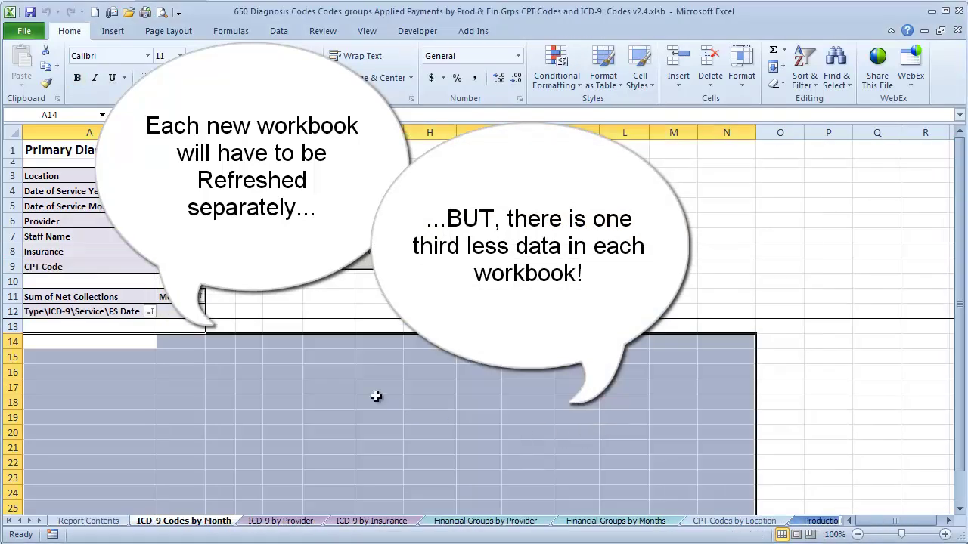
Permanently delete the Financial Groups by Provider and Financial Groups by Months worksheets
right_click(497, 521)
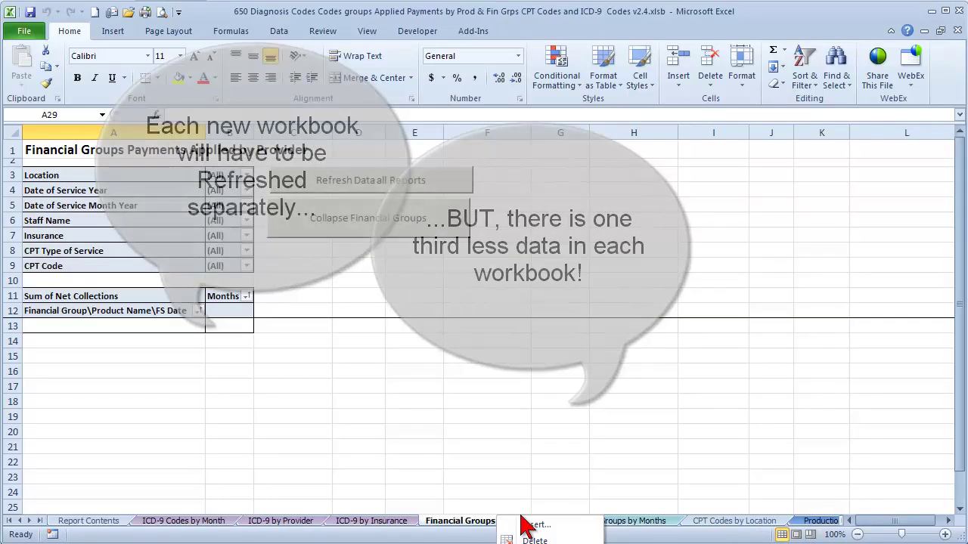
left_click(522, 541)
left_click(613, 428)
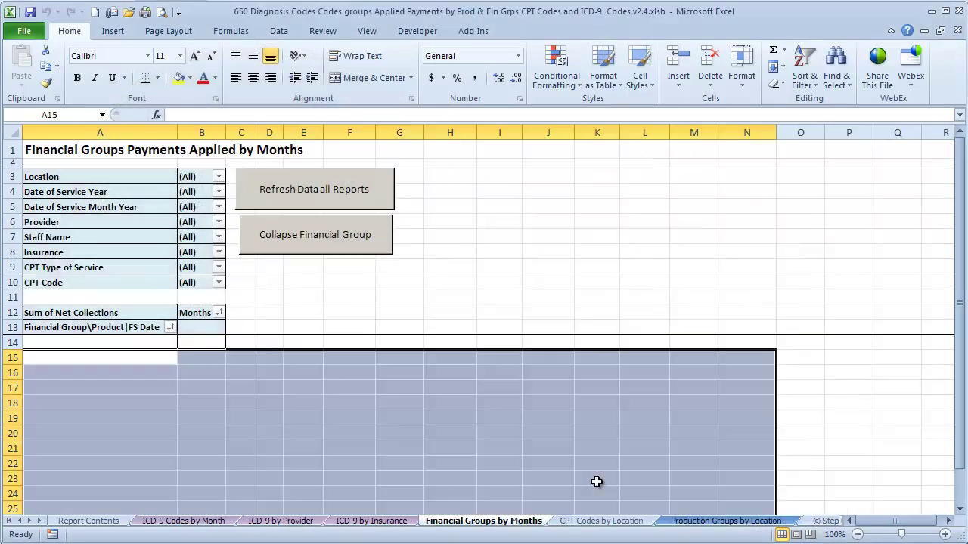
right_click(512, 529)
left_click(522, 540)
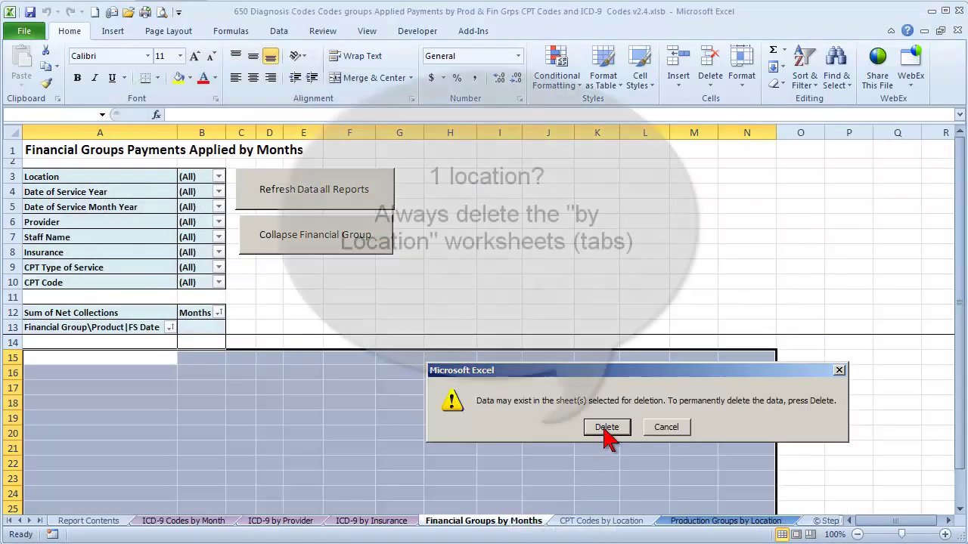
left_click(610, 428)
Permanently delete the CPT Codes by Location and Production Groups by Location worksheets
right_click(488, 520)
left_click(501, 539)
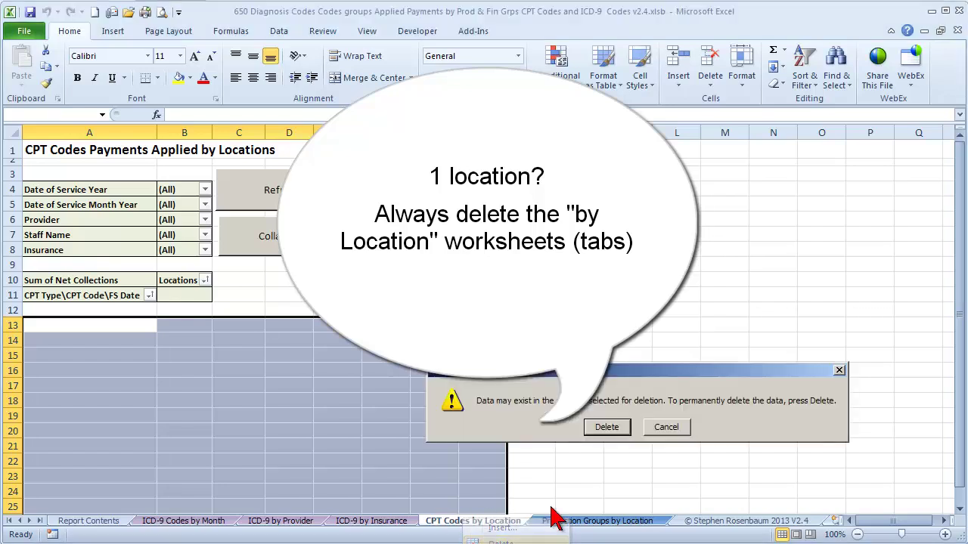
left_click(607, 429)
right_click(492, 521)
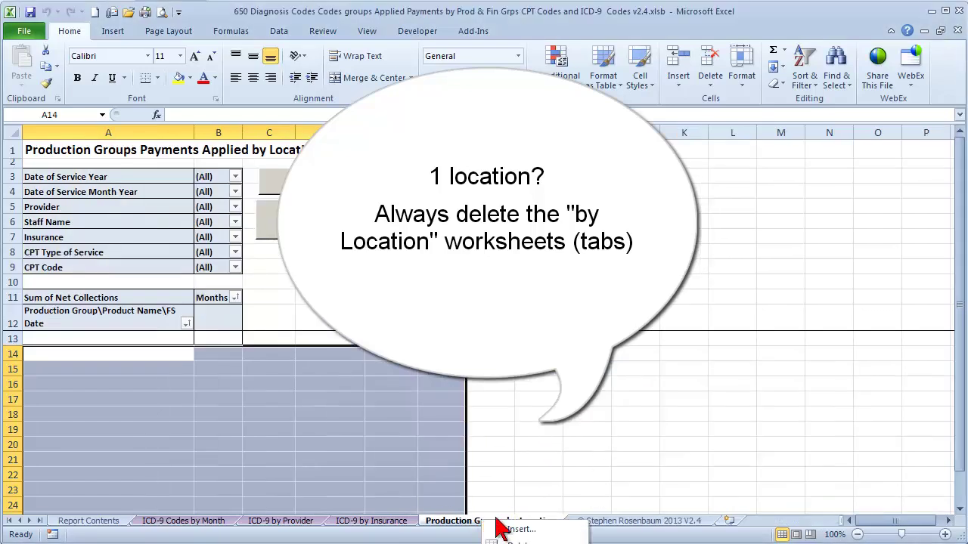
left_click(520, 543)
left_click(607, 427)
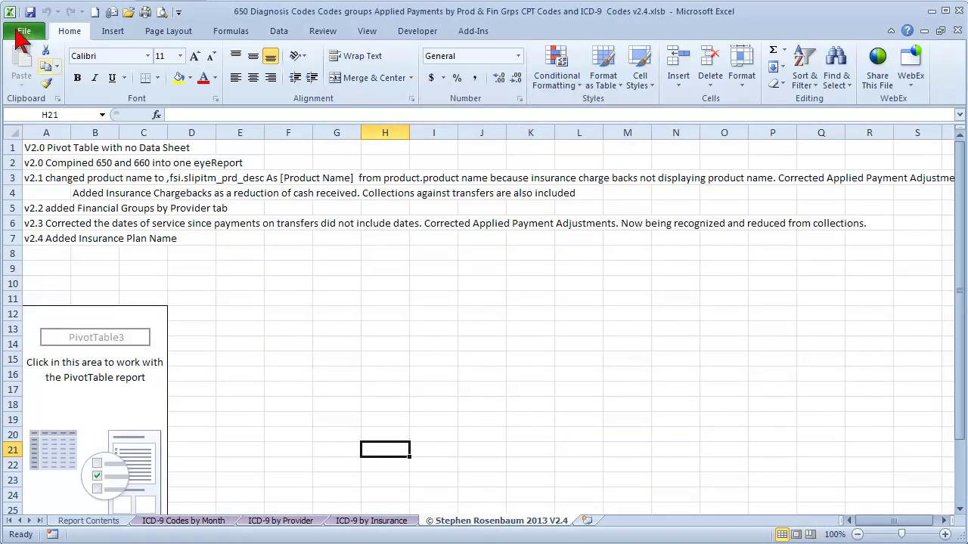